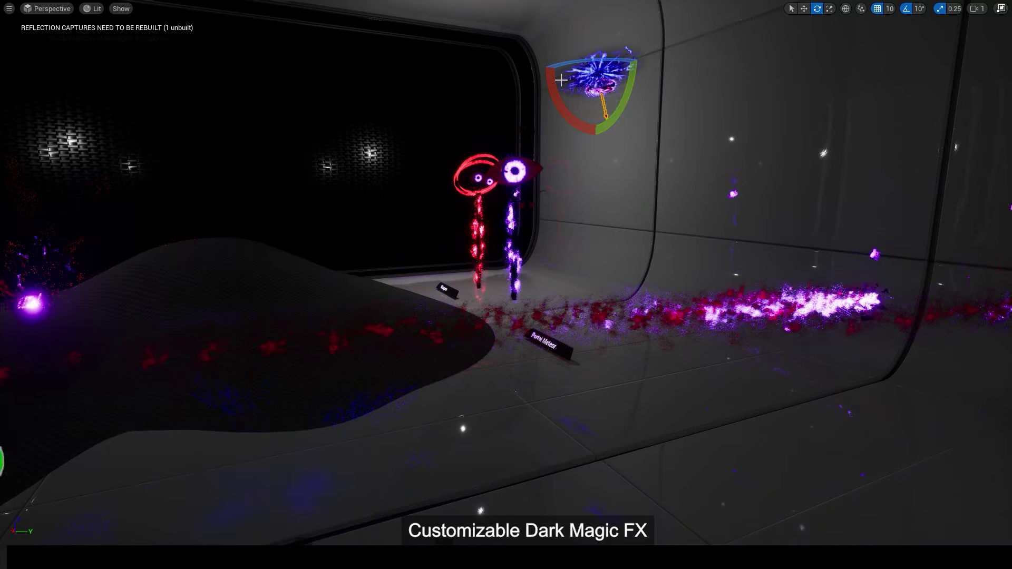
# - Rotate the actor in the viewport so the meteor lands in a different spot
pyautogui.moveTo(561, 80); pyautogui.dragTo(564, 55)
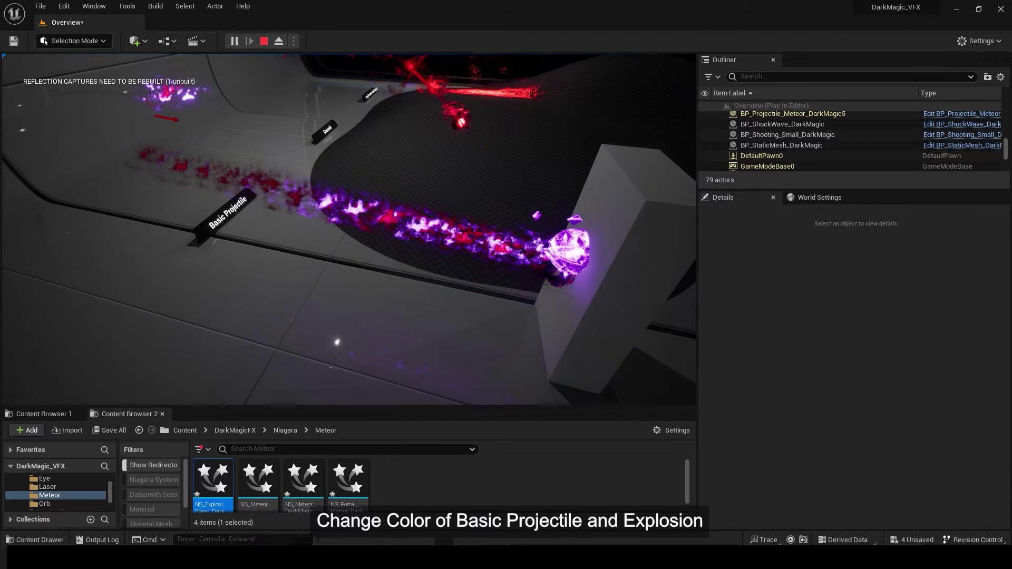
# - Stop play and open the NS_Ribbon_DarkMagic effect from the BP_Projectile_Basic_DarkMagic blueprint
pyautogui.press('Escape')
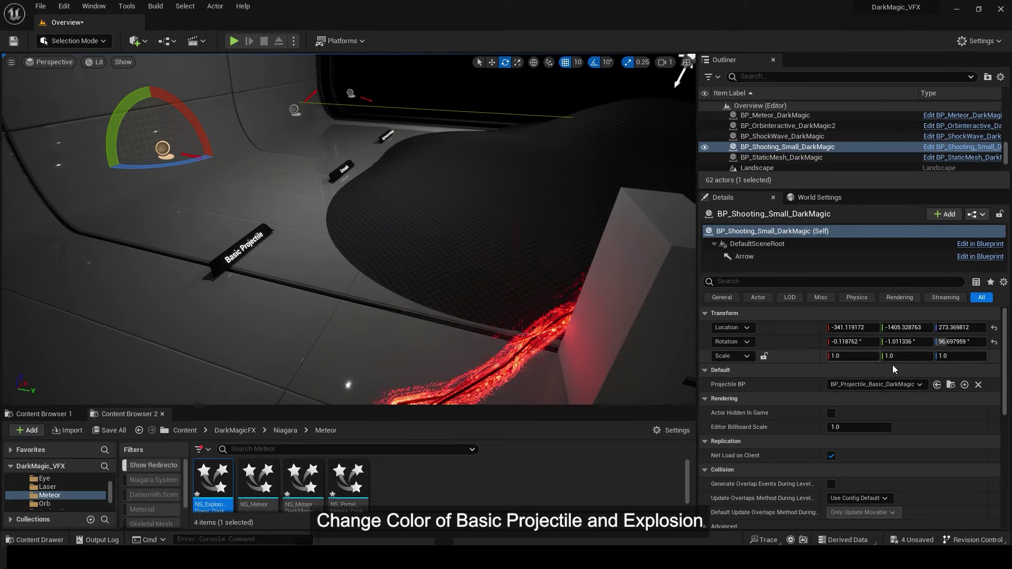
pyautogui.click(950, 385)
pyautogui.doubleClick(664, 479)
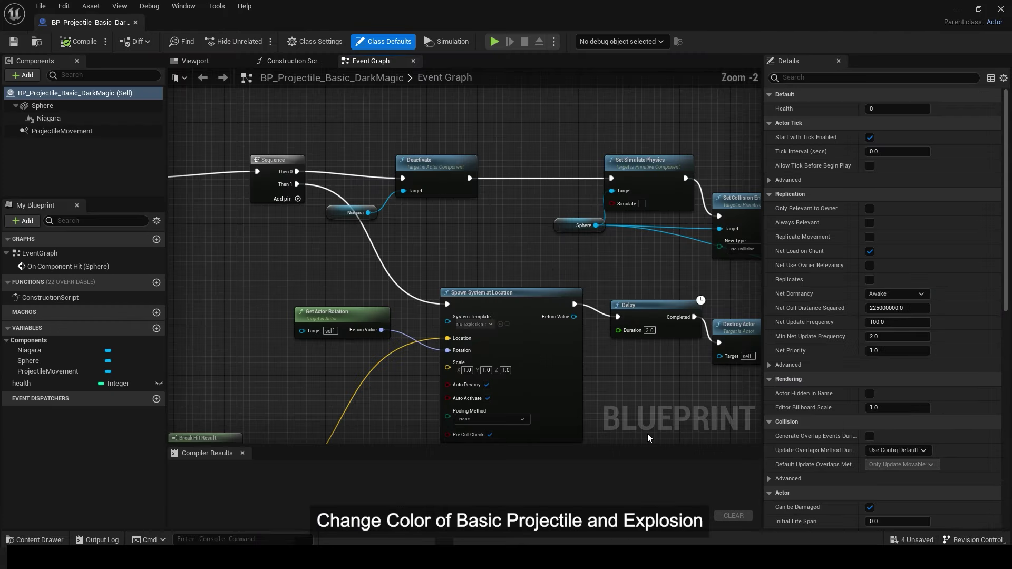
pyautogui.moveTo(466, 234); pyautogui.dragTo(400, 194, button='right')
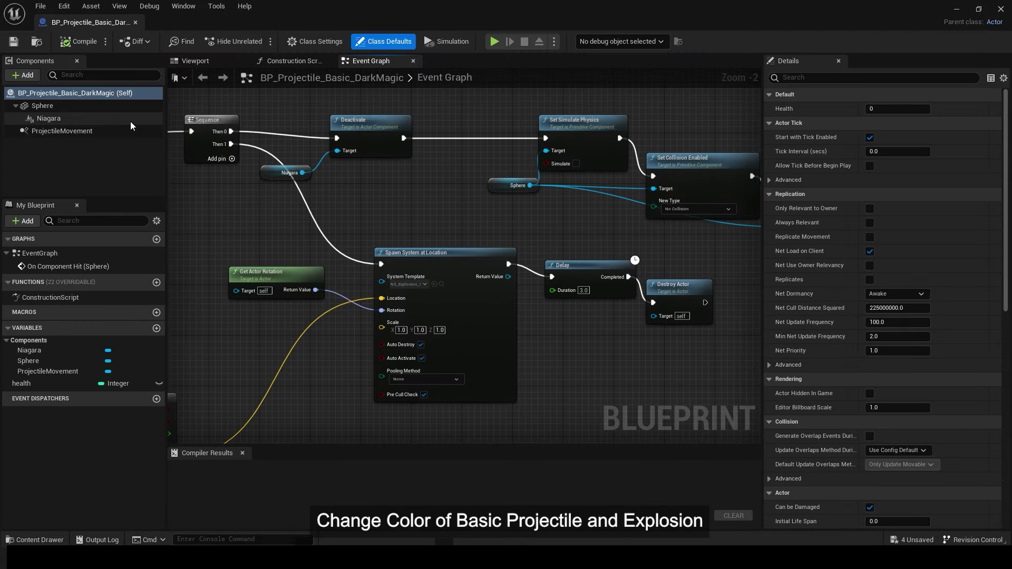
pyautogui.click(48, 118)
pyautogui.doubleClick(879, 274)
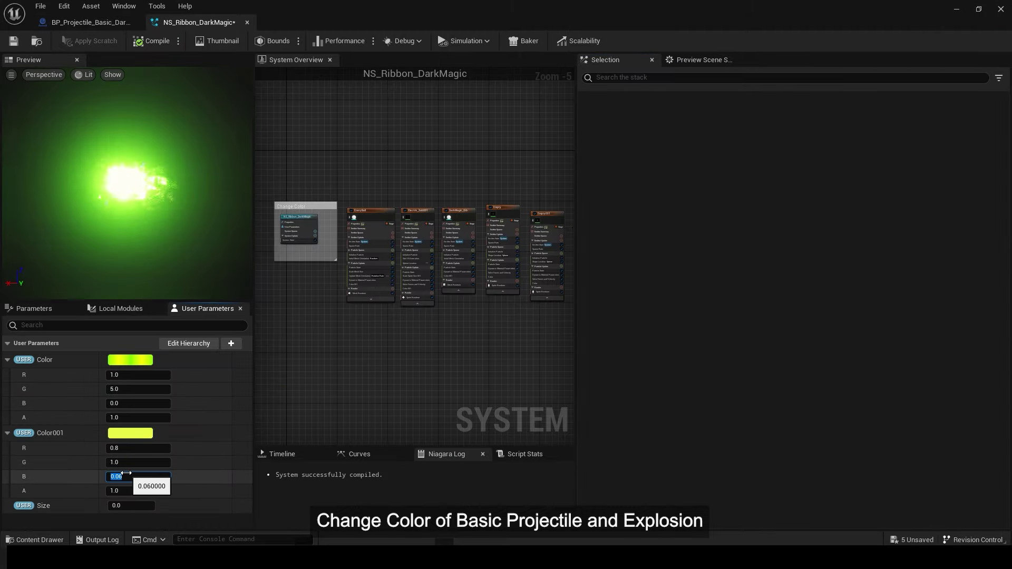
# - Raise the ribbon colour's green channel, save the effect, and start a play test
pyautogui.click(134, 389)
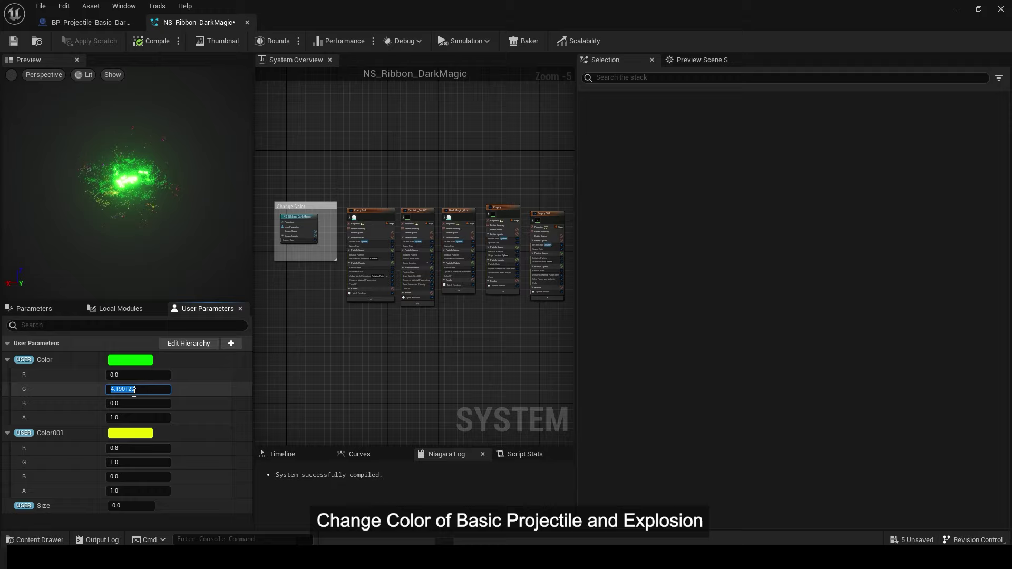
pyautogui.hotkey('ctrl', 's')
pyautogui.click(121, 23)
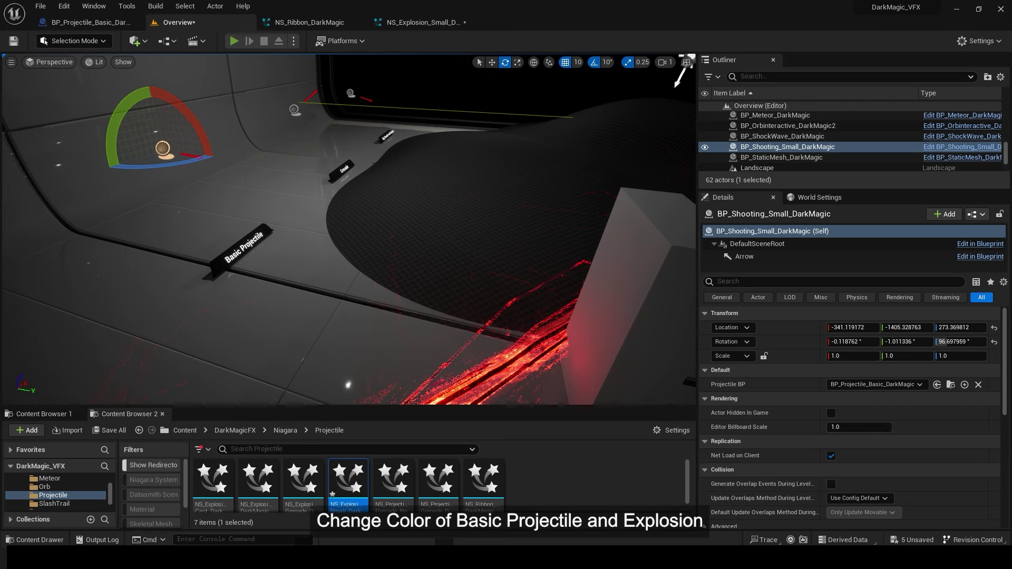
pyautogui.hotkey('alt', 'p')
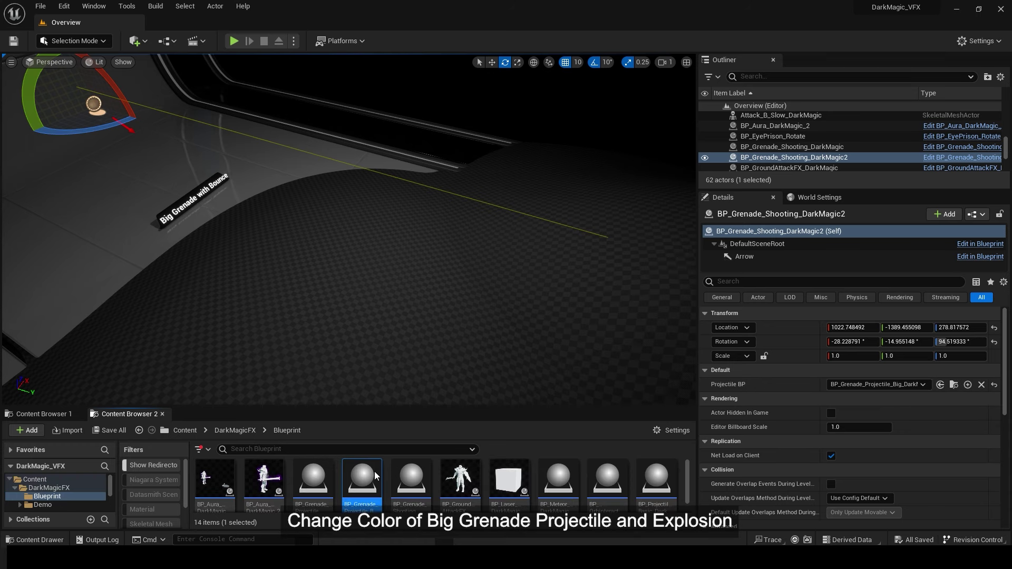
# - Open NS_Projectile_Grenade_Big and set Color001 to R 0, G 44 and the main colour's blue to 44
pyautogui.doubleClick(376, 476)
pyautogui.click(109, 120)
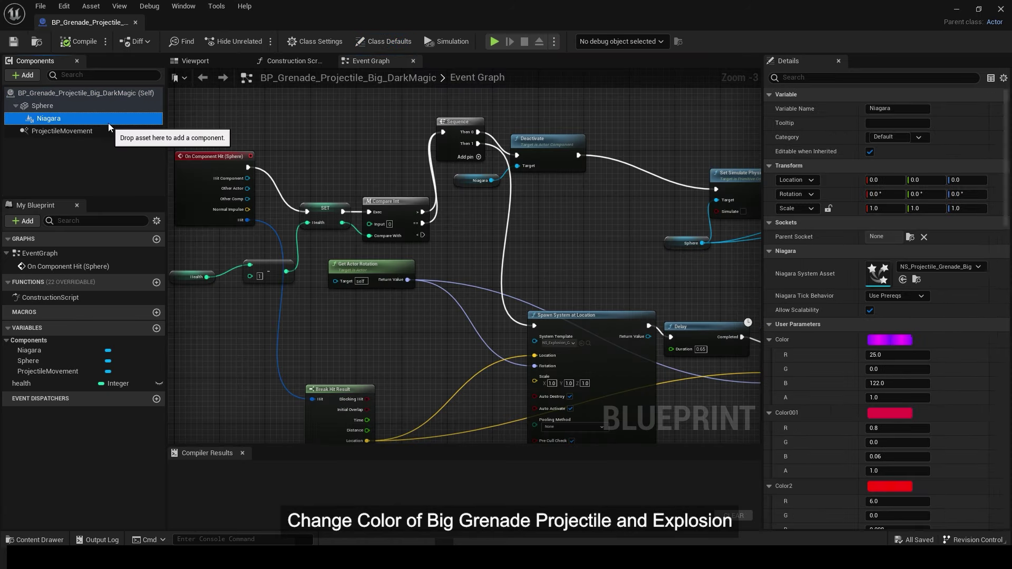
pyautogui.doubleClick(873, 274)
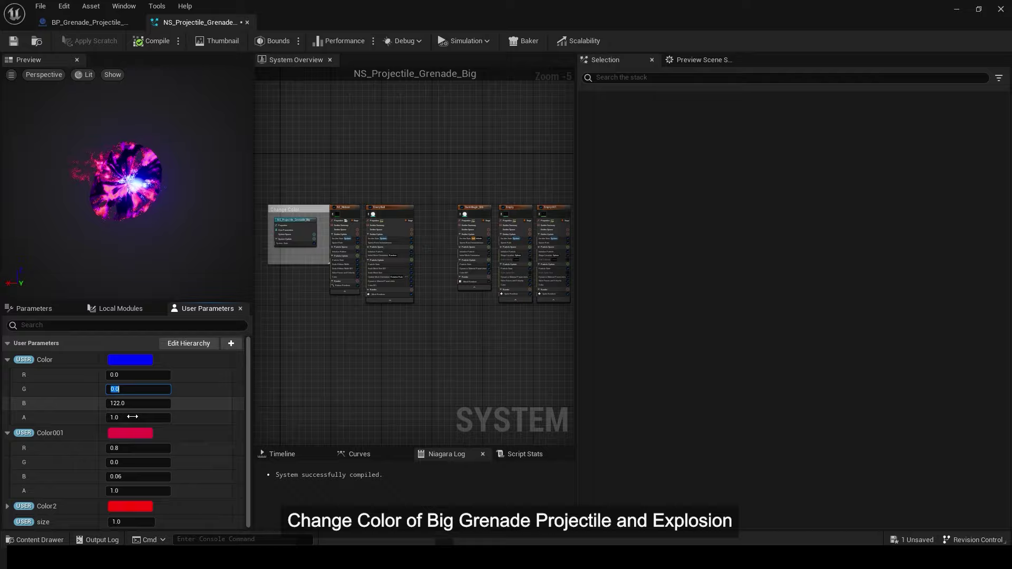
pyautogui.click(132, 448)
pyautogui.write('0')
pyautogui.click(129, 462)
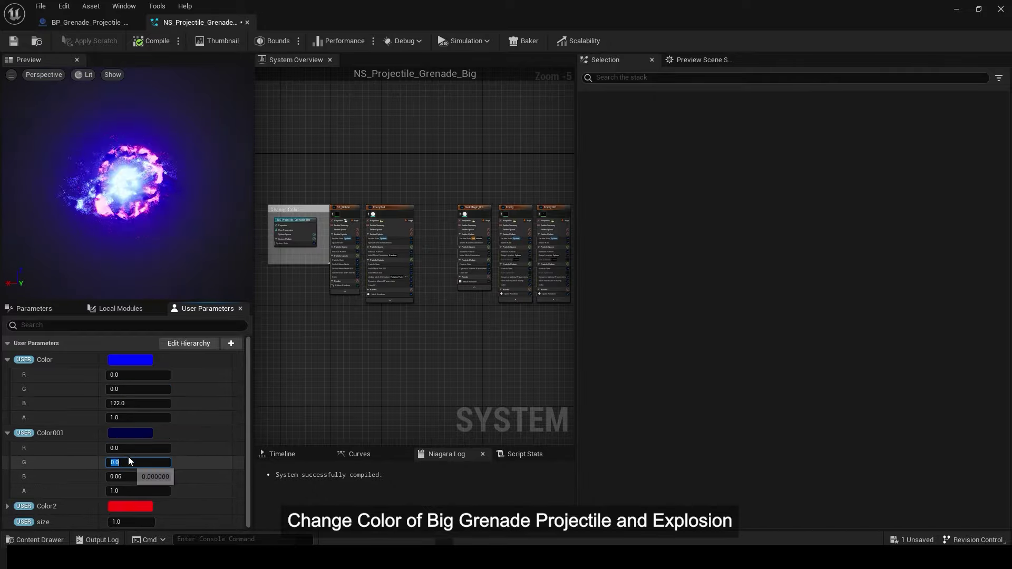
pyautogui.write('144')
pyautogui.press('Return')
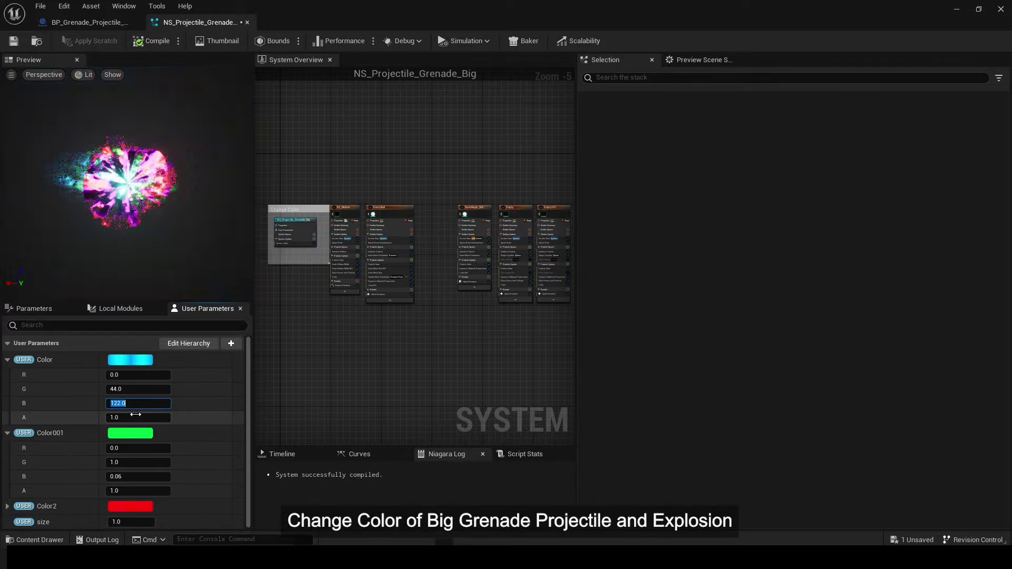
pyautogui.moveTo(136, 401); pyautogui.dragTo(126, 401)
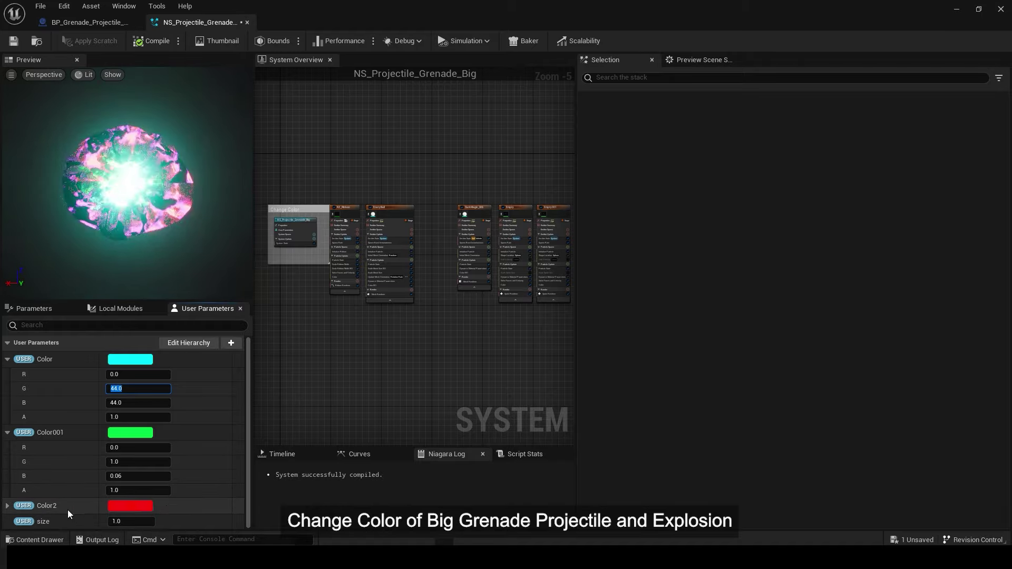
# - Set Color2 to red 0 and blue 6, then go back to the level editor
pyautogui.click(8, 505)
pyautogui.scroll(-2, 146, 508)
pyautogui.click(138, 470)
pyautogui.write('0')
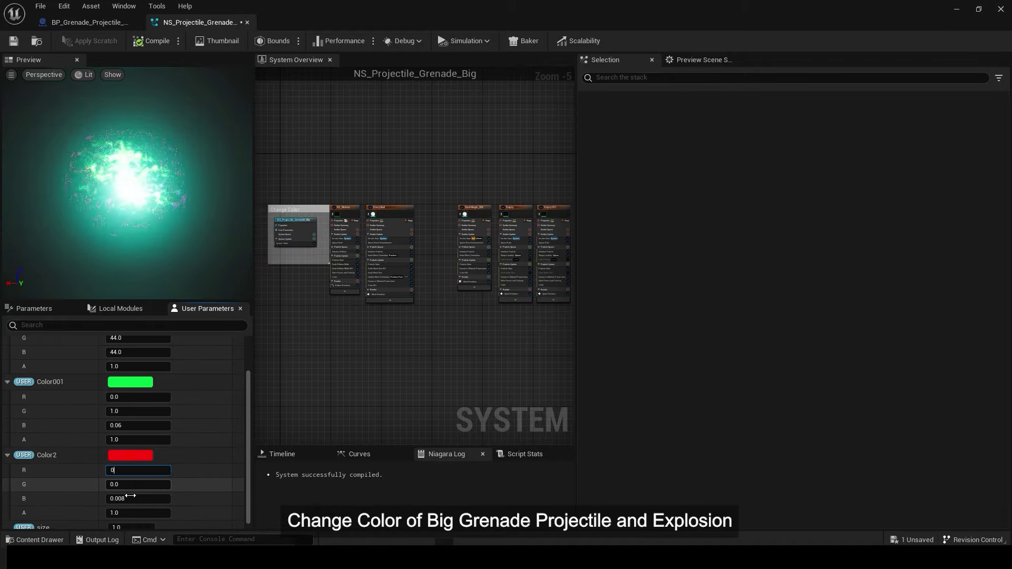
pyautogui.click(138, 499)
pyautogui.write('6')
pyautogui.click(138, 484)
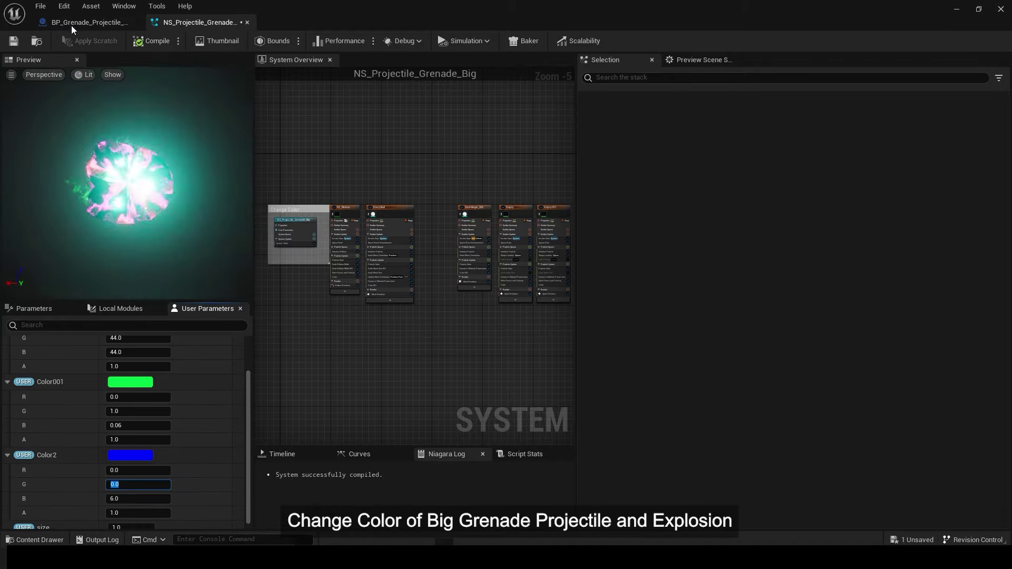
pyautogui.click(71, 23)
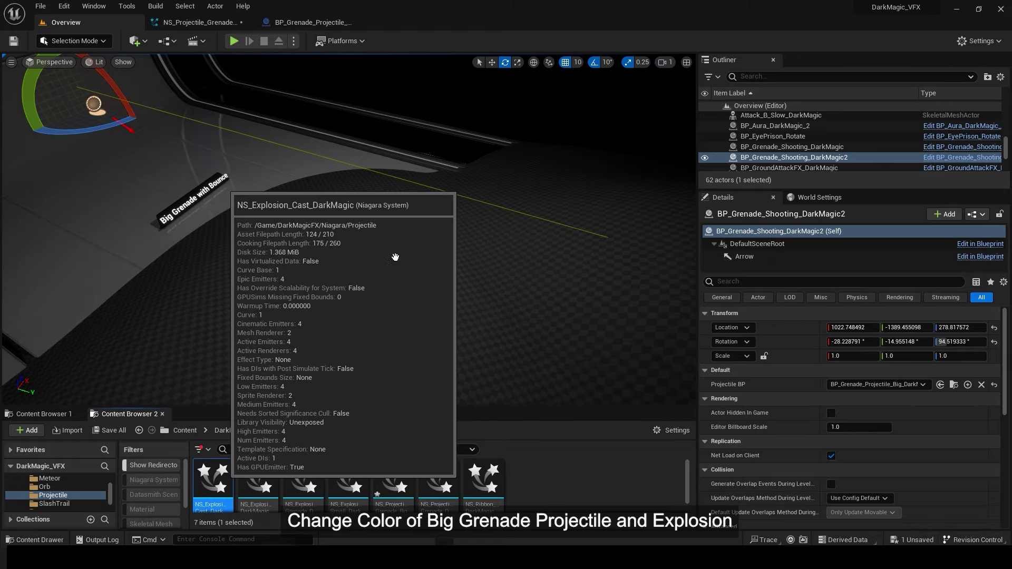
# - In NS_Explosion_Cast_DarkMagic, set the main colour's green to 55 and Color2's blue to 5
pyautogui.doubleClick(213, 480)
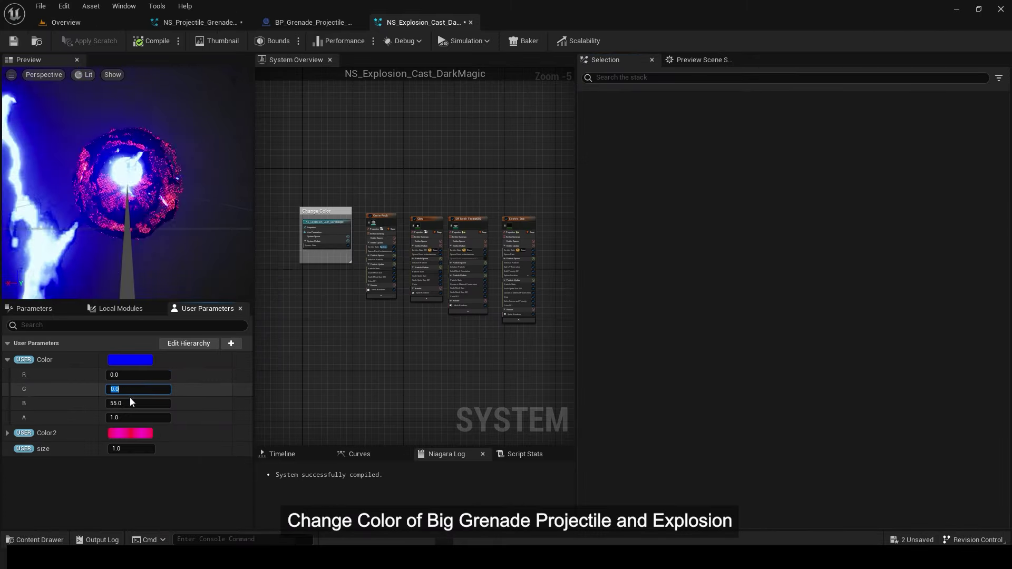
pyautogui.write('55')
pyautogui.press('Return')
pyautogui.click(8, 433)
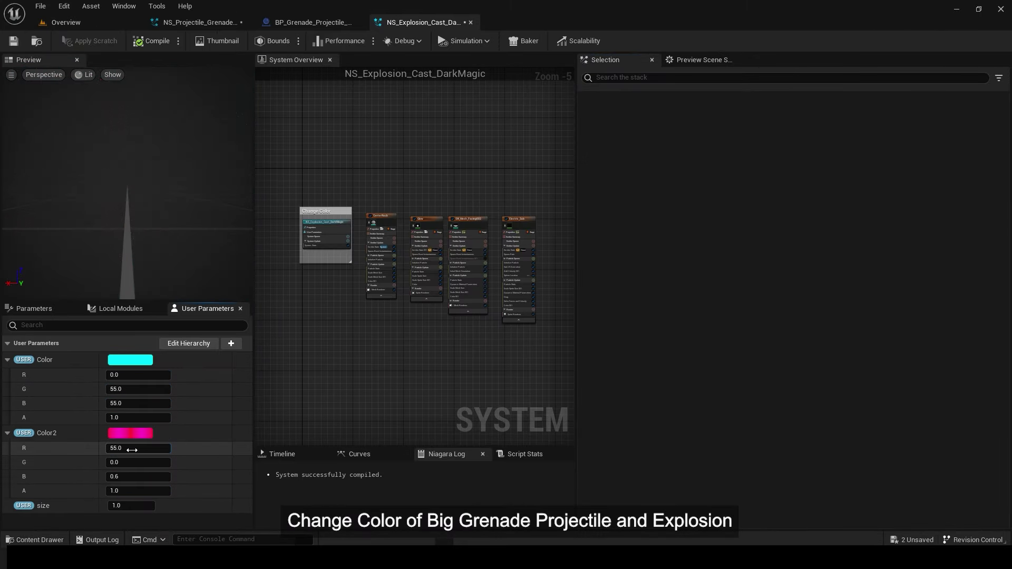
pyautogui.write('0')
pyautogui.press('Return')
pyautogui.doubleClick(138, 476)
pyautogui.write('5')
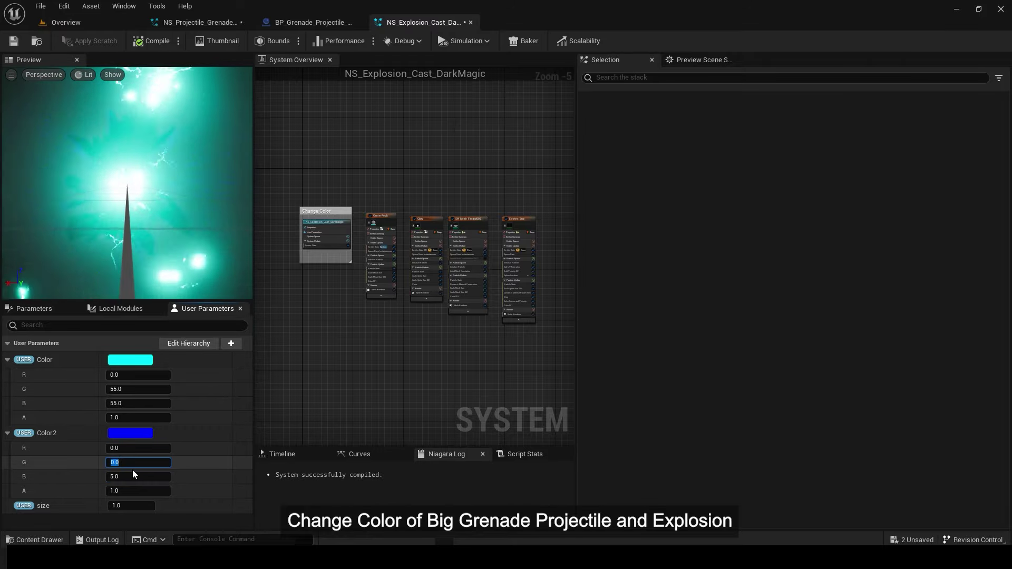
pyautogui.press('Return')
pyautogui.write('55')
pyautogui.press('Return')
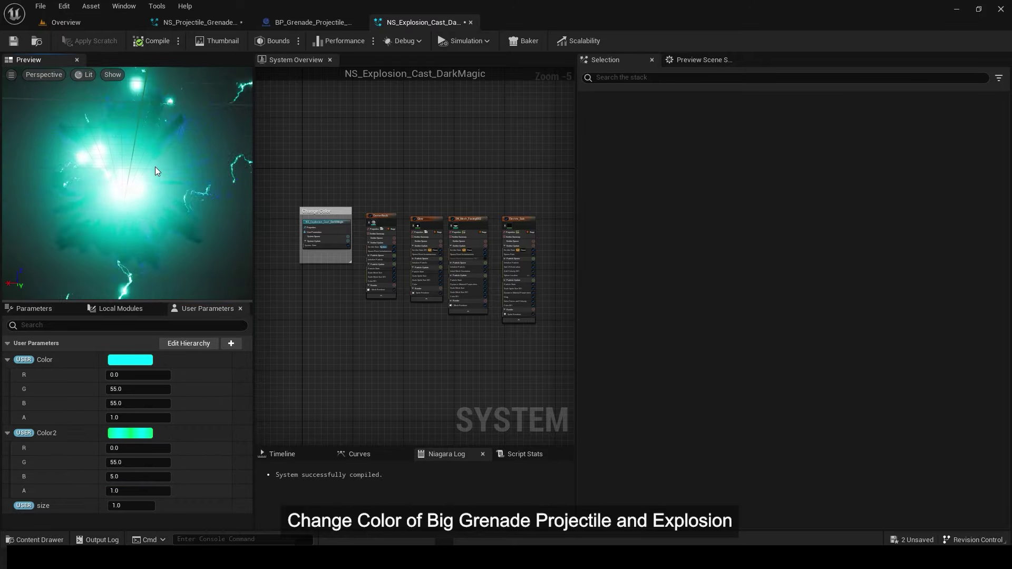
# - Set the explosion's Color_ShockWave to red 0, green 5, blue 25
pyautogui.click(311, 22)
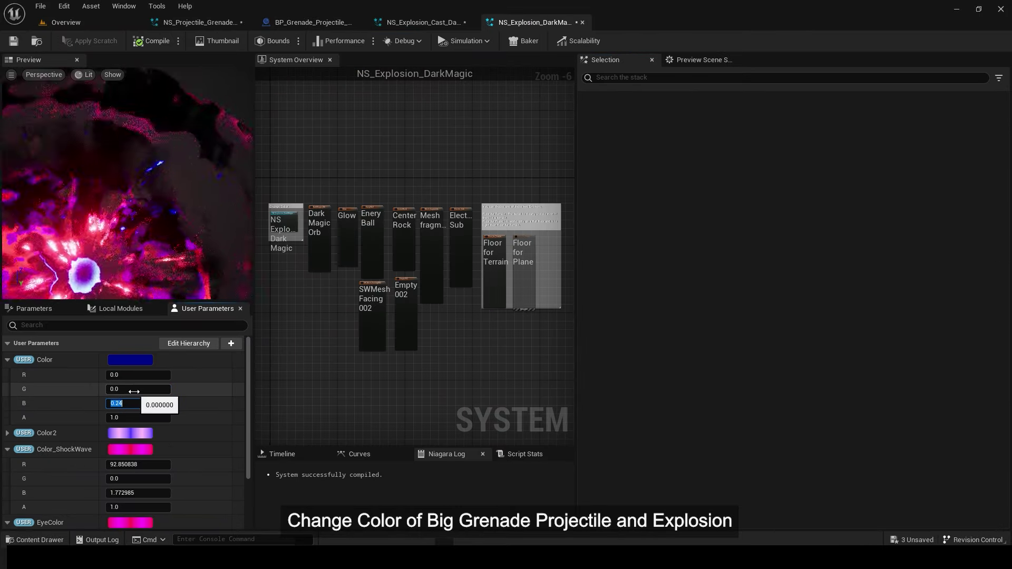
pyautogui.click(131, 478)
pyautogui.write('5')
pyautogui.click(108, 463)
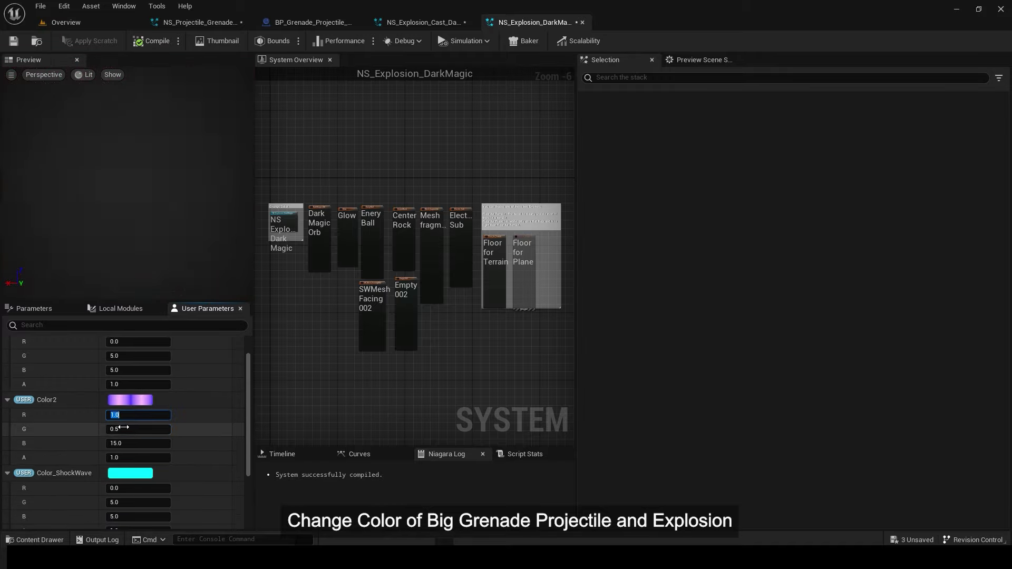
pyautogui.write('0')
pyautogui.press('Tab')
pyautogui.press('Tab')
pyautogui.write('25')
pyautogui.press('Return')
# - Set the explosion's EyeColor to green 55 and blue 555, then return to the level editor
pyautogui.scroll(-2, 79, 510)
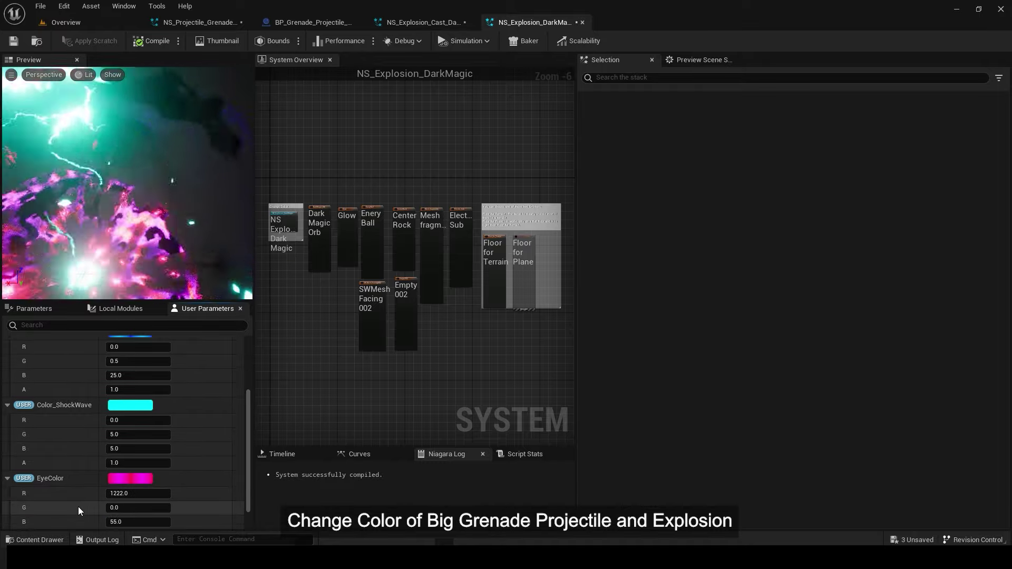
pyautogui.scroll(-1, 82, 498)
pyautogui.press('Tab')
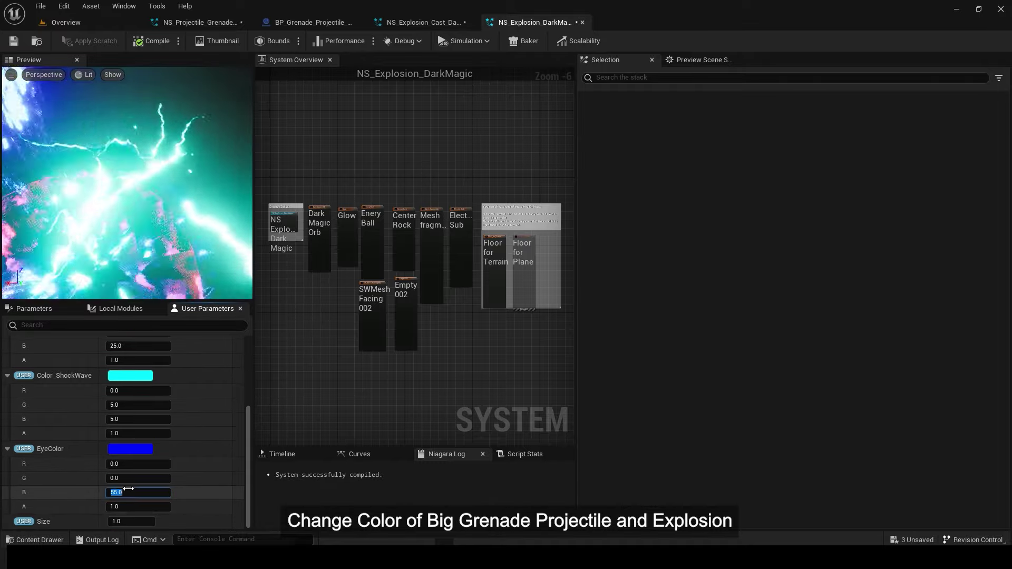
pyautogui.write('55')
pyautogui.press('Tab')
pyautogui.write('555')
pyautogui.press('Return')
pyautogui.click(134, 494)
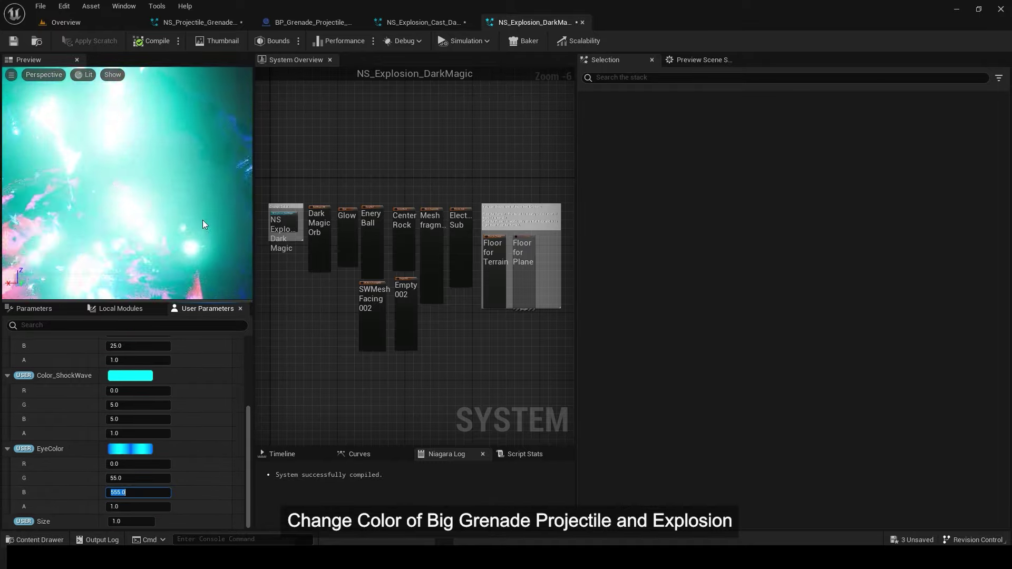
pyautogui.click(66, 22)
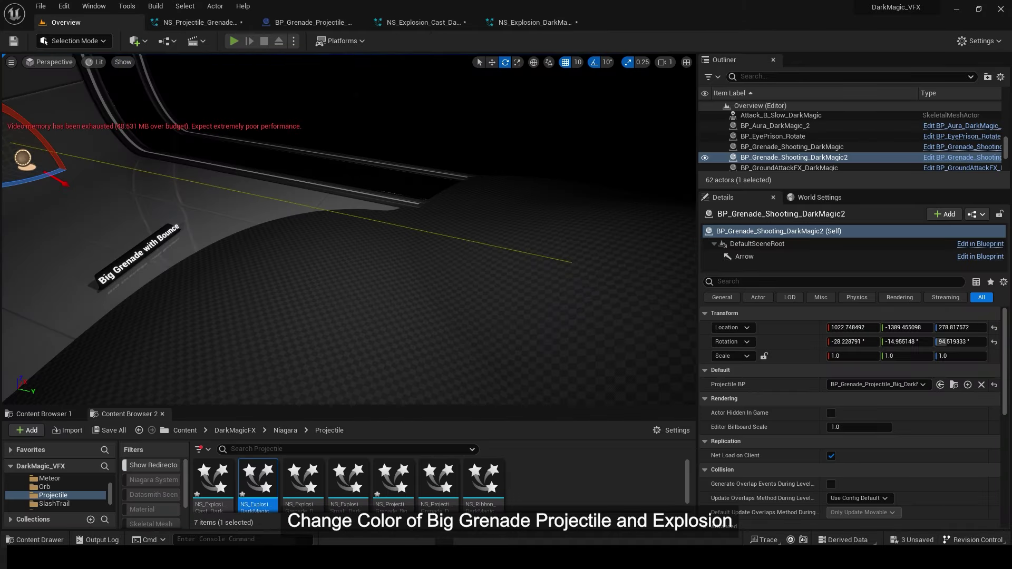
# - Test the grenade in play, then set the laser colour's green to 0 and blue to 1
pyautogui.hotkey('alt', 'p')
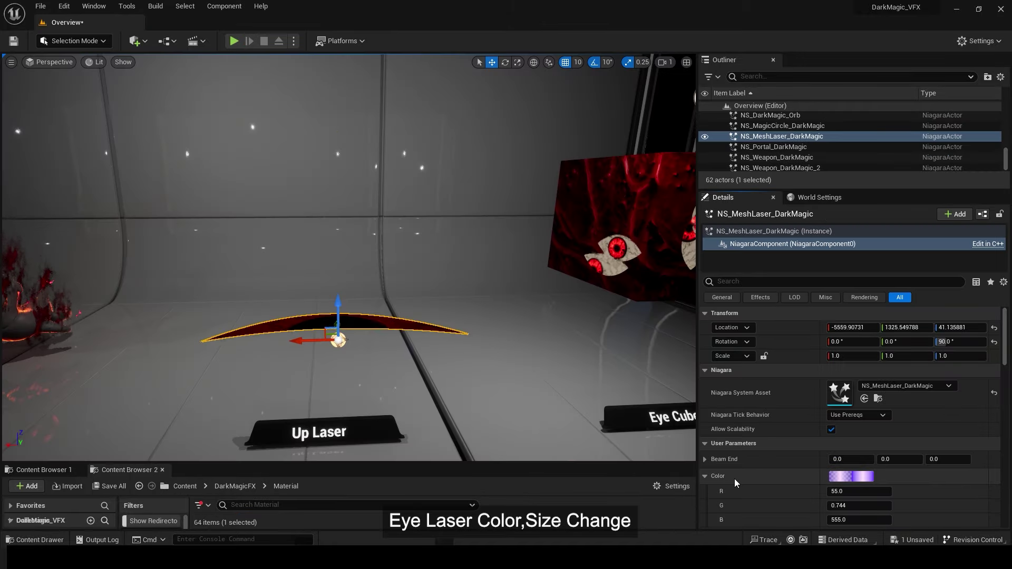
pyautogui.scroll(-3, 770, 473)
pyautogui.click(848, 438)
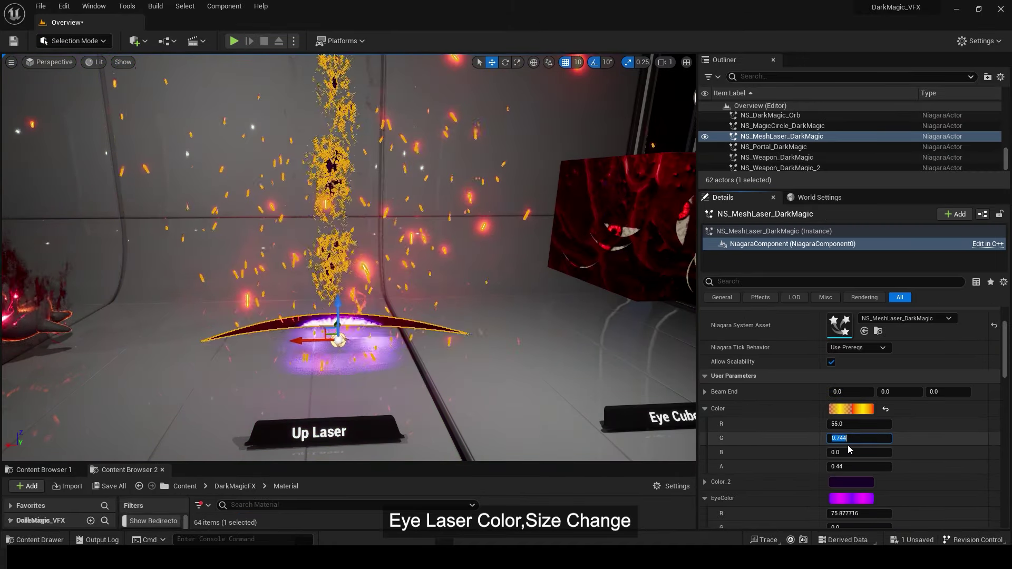
pyautogui.write('0')
pyautogui.press('Tab')
pyautogui.write('1')
pyautogui.press('Tab')
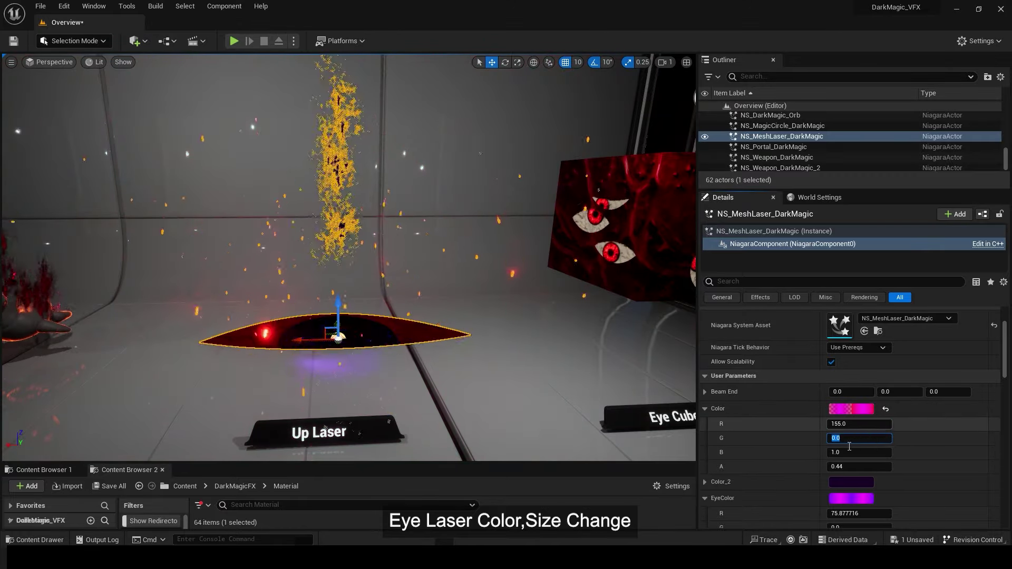
# - Set EyeColor's blue to 0 and the laser Color's blue to 555
pyautogui.scroll(-3, 798, 468)
pyautogui.click(847, 439)
pyautogui.write('0')
pyautogui.press('Return')
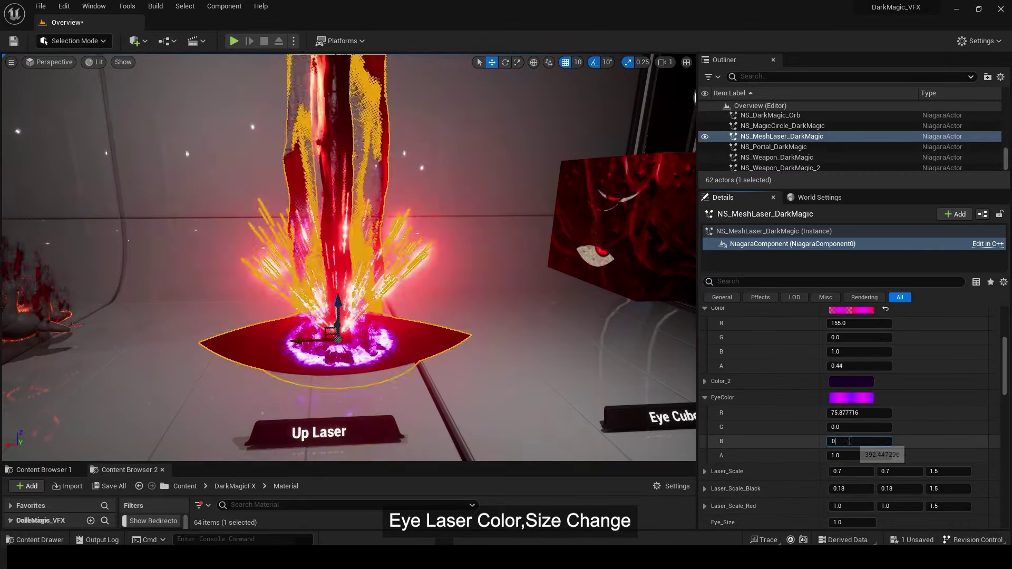
pyautogui.hotkey('shift', 'Tab')
pyautogui.hotkey('shift', 'Tab')
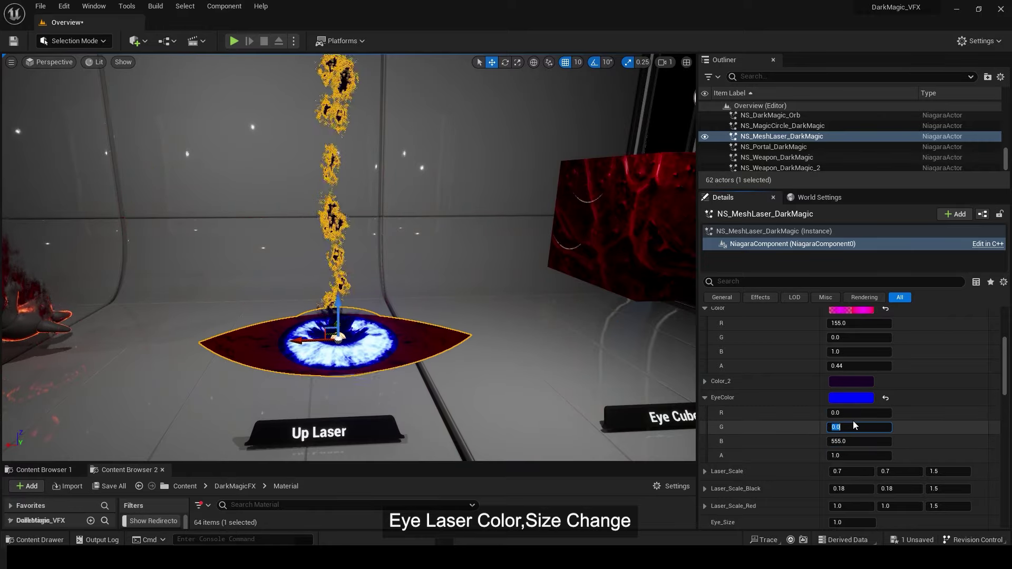
pyautogui.click(843, 323)
pyautogui.write('0')
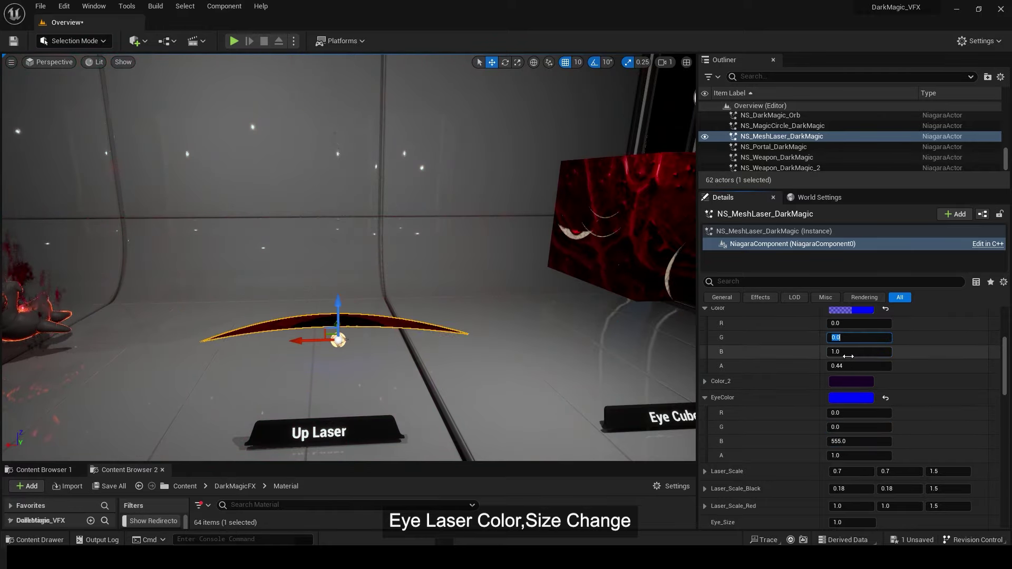
pyautogui.write('555')
pyautogui.press('Return')
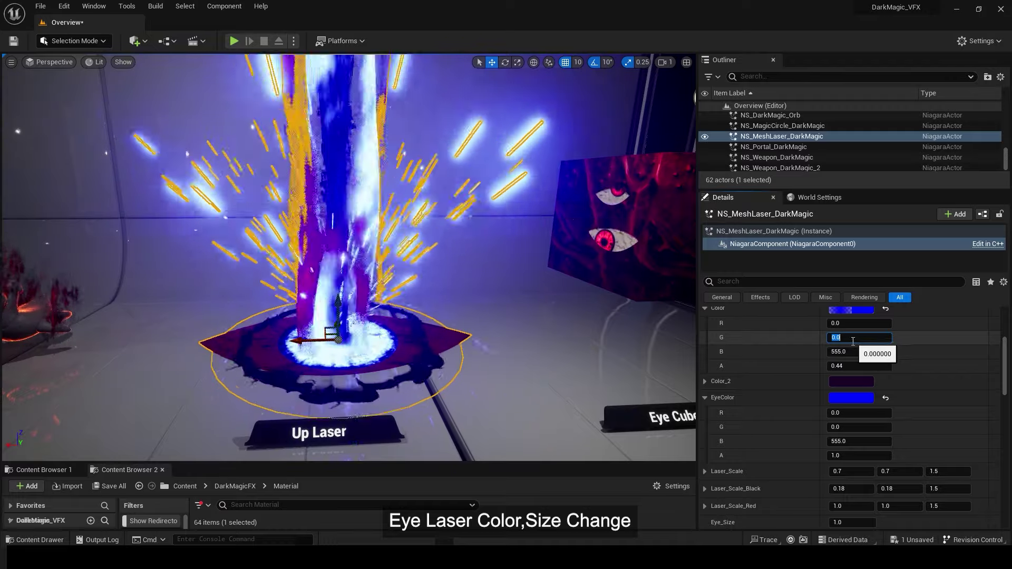
# - Expand Color_2 and set its green channel to 55
pyautogui.scroll(-2, 815, 441)
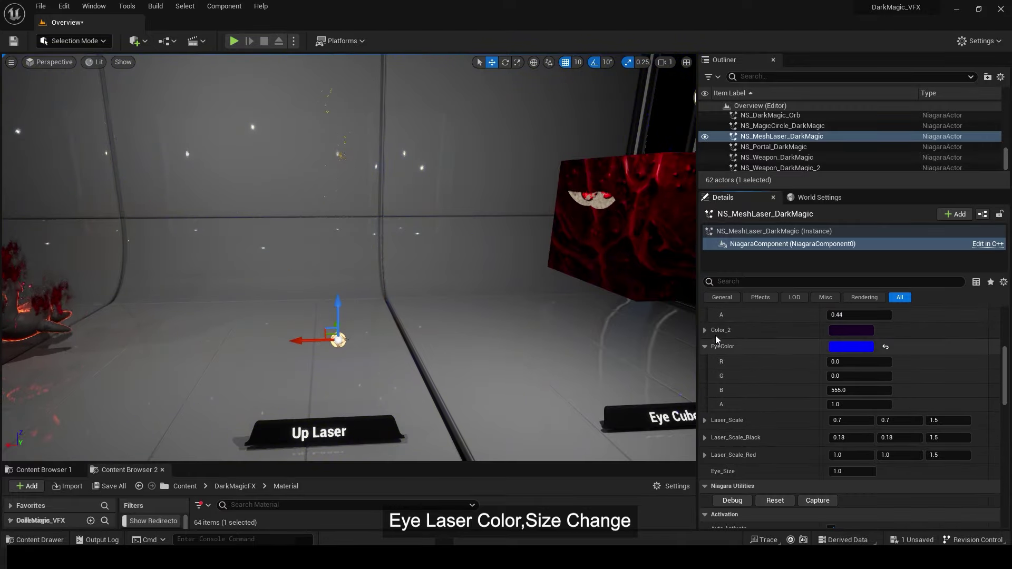
pyautogui.click(704, 330)
pyautogui.click(843, 360)
pyautogui.write('55')
pyautogui.click(848, 373)
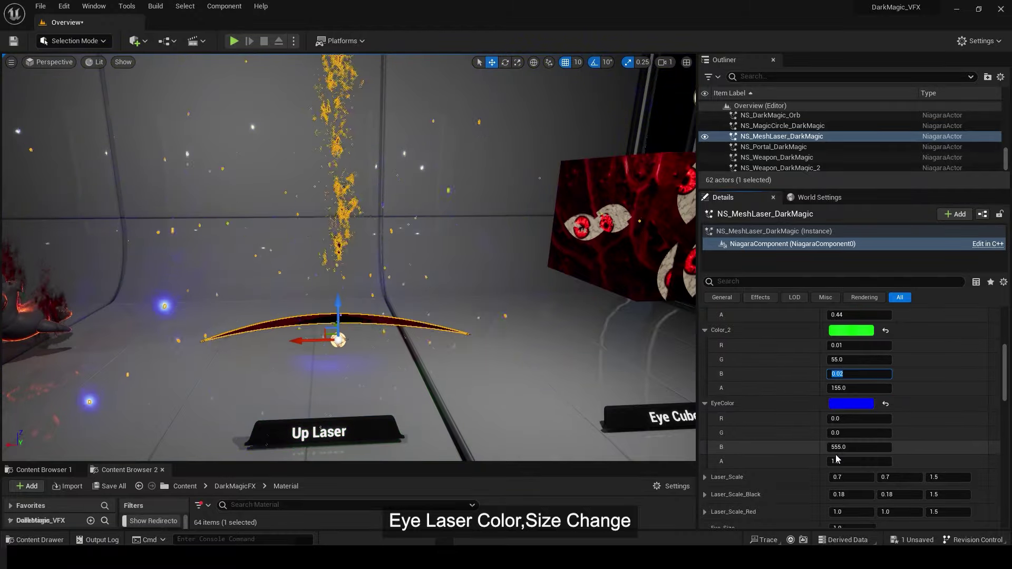
pyautogui.scroll(-3, 836, 448)
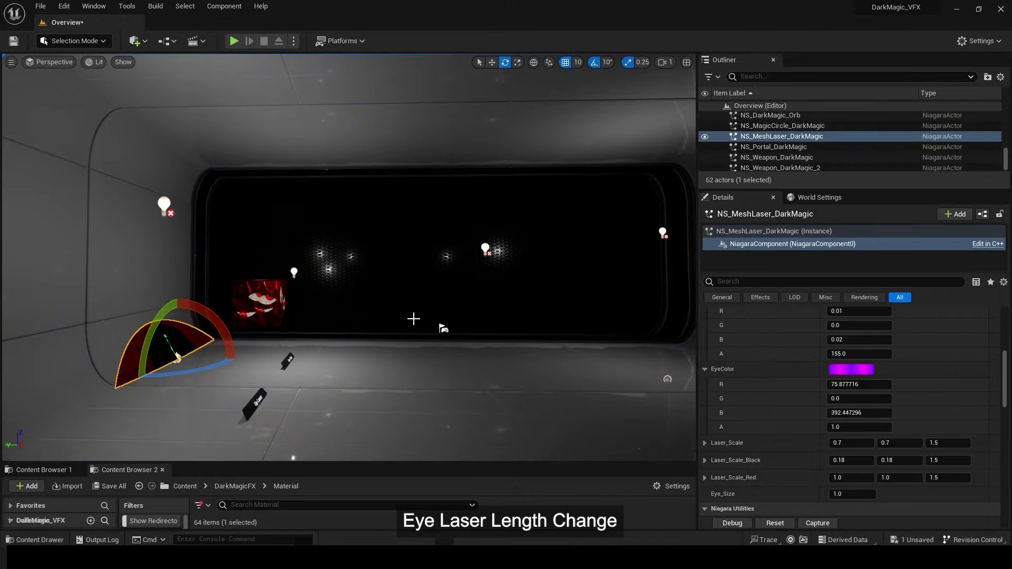
# - Edit the laser scale fields, entering 0.2 as the red layer's width
pyautogui.scroll(2, 413, 319)
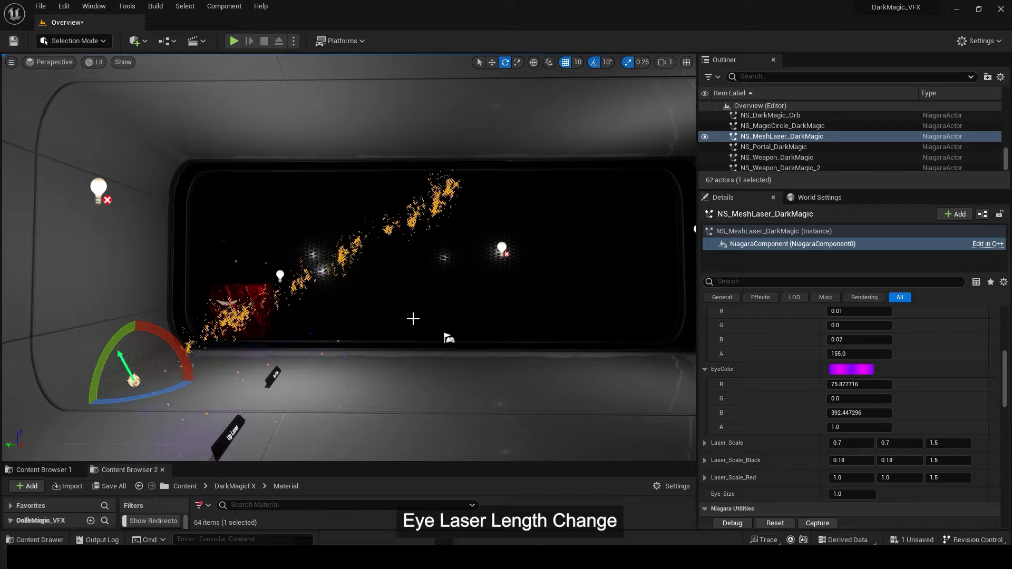
pyautogui.scroll(1, 811, 456)
pyautogui.scroll(-3, 810, 455)
pyautogui.write('2')
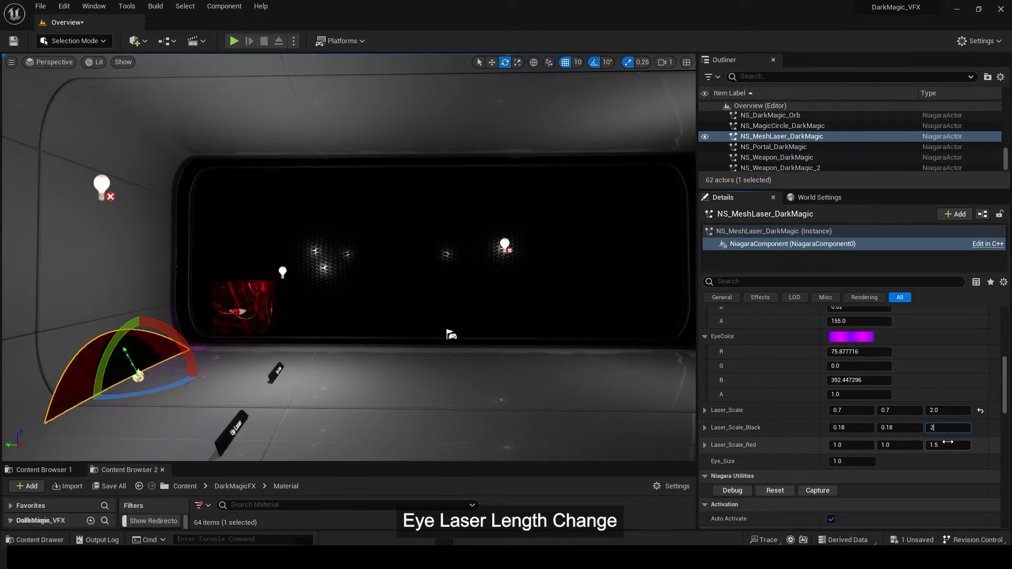
pyautogui.click(950, 410)
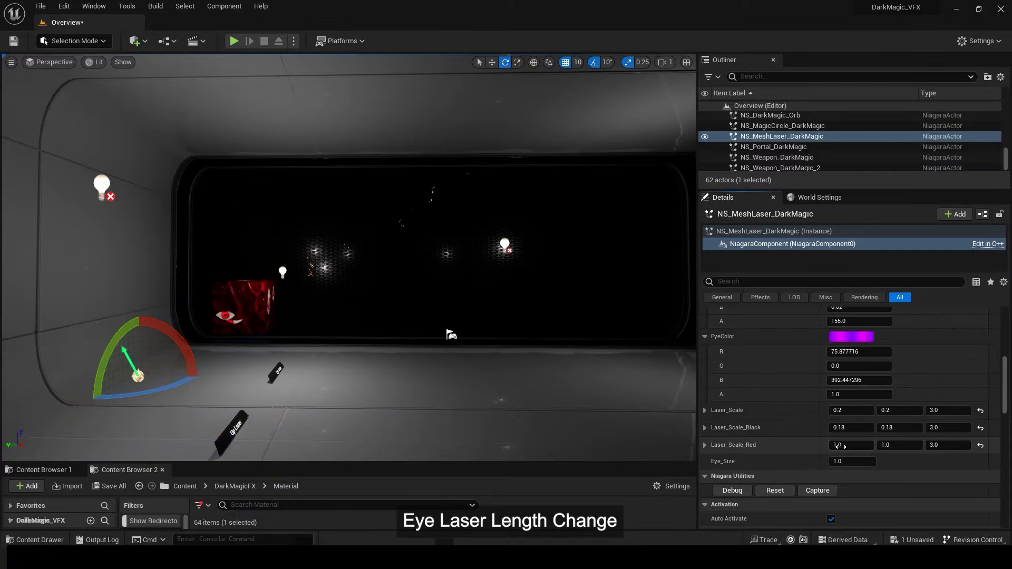
pyautogui.write('2')
pyautogui.press('Tab')
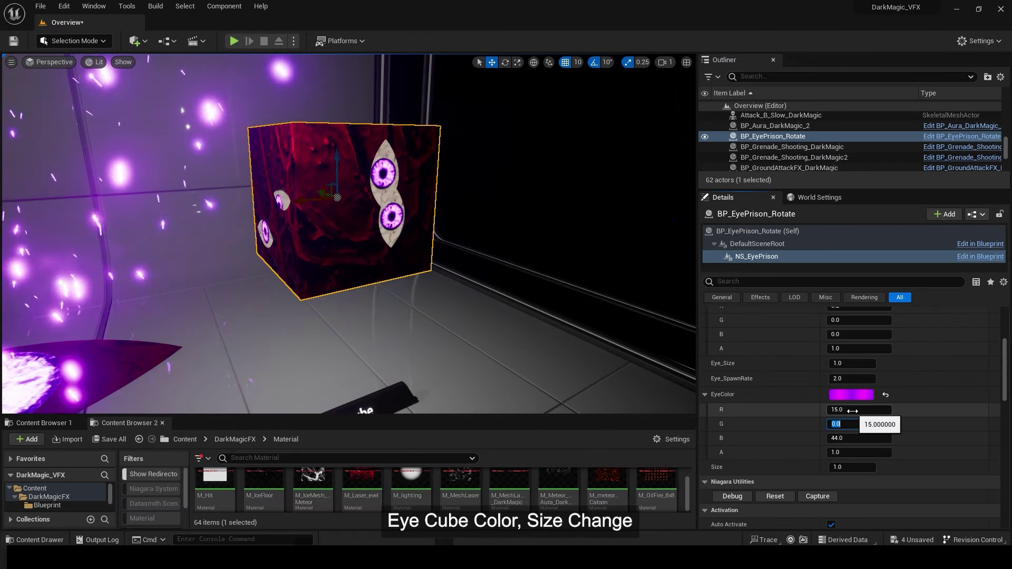
pyautogui.write('44')
# - Enter new EyeColor channel values, including 144 and 1
pyautogui.press('Return')
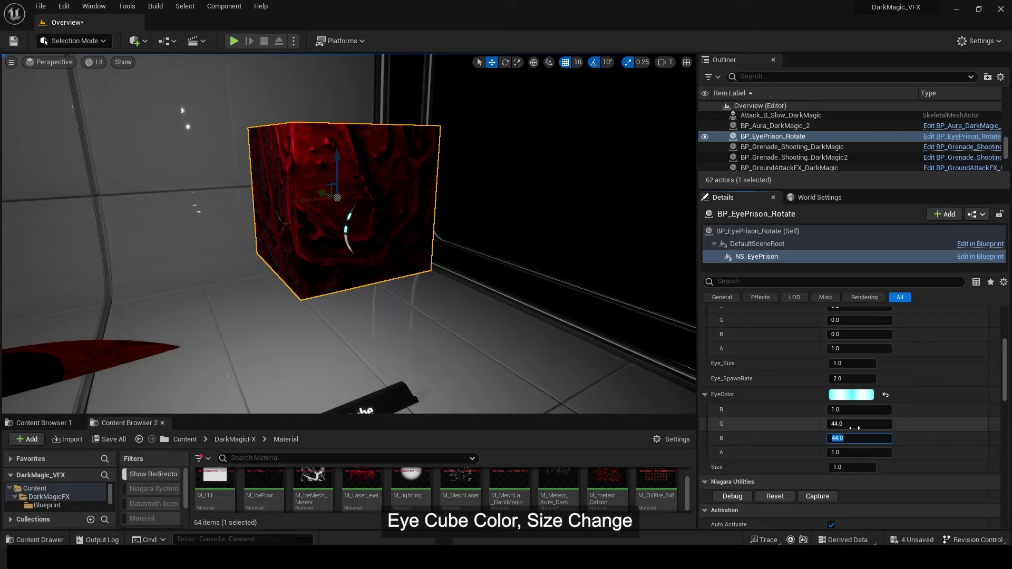
pyautogui.write('144')
pyautogui.press('Return')
pyautogui.click(857, 423)
pyautogui.write('1')
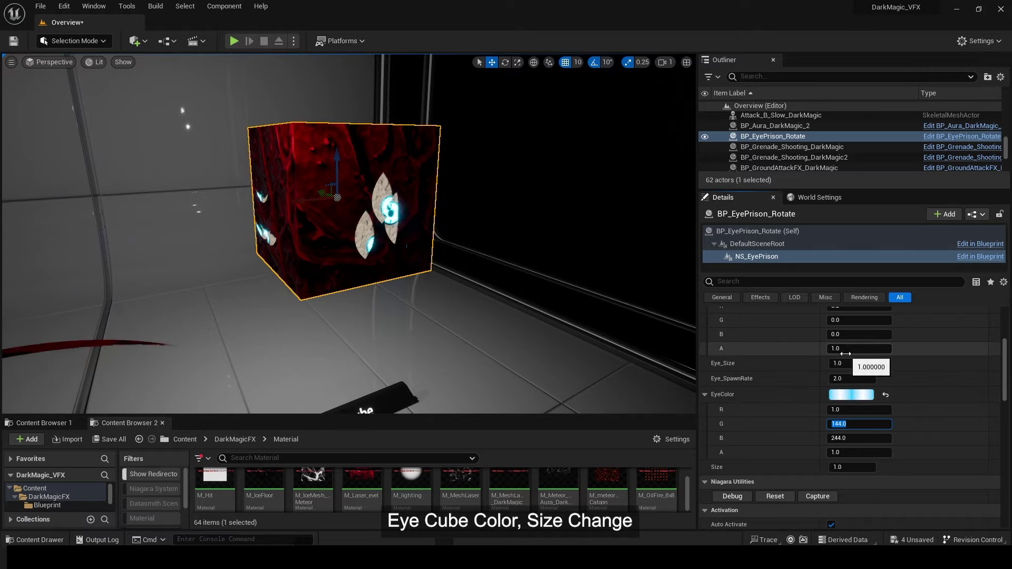
# - Edit the cube colour, try Eye_SpawnRate 9, and test Eye_Size at 3 then 0.5
pyautogui.scroll(2, 845, 353)
pyautogui.click(847, 368)
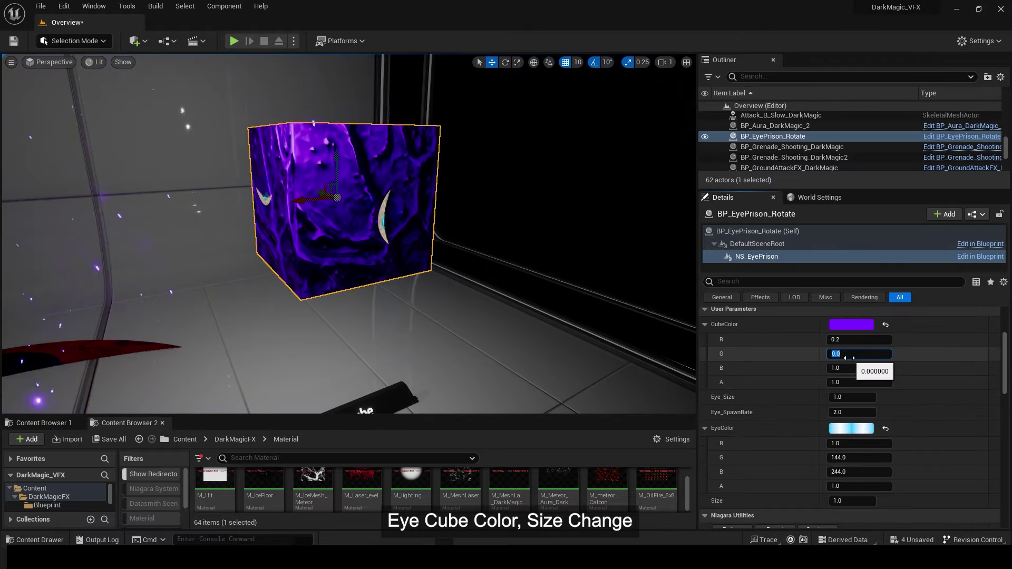
pyautogui.write('9')
pyautogui.click(854, 398)
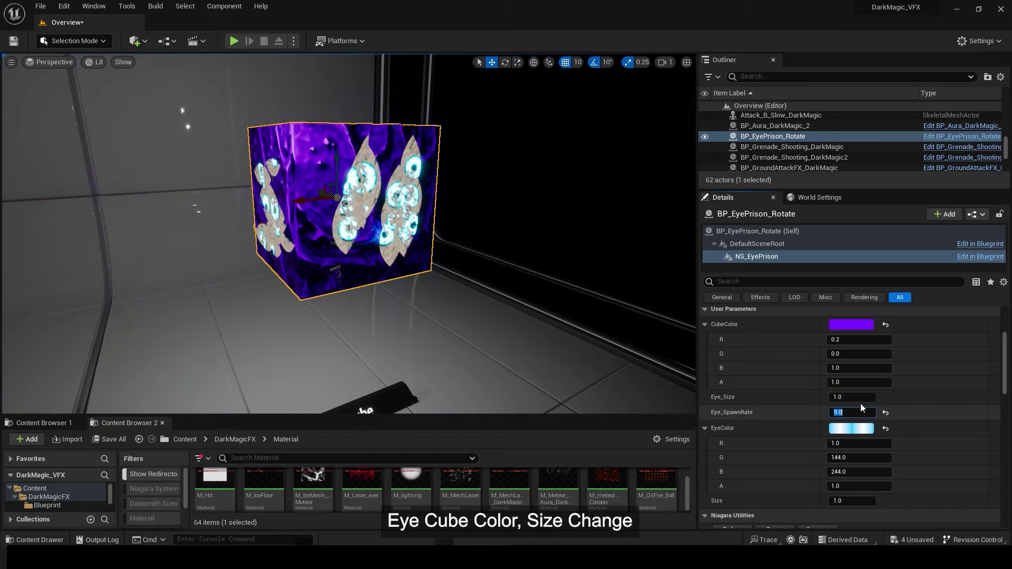
pyautogui.write('3')
pyautogui.press('Tab')
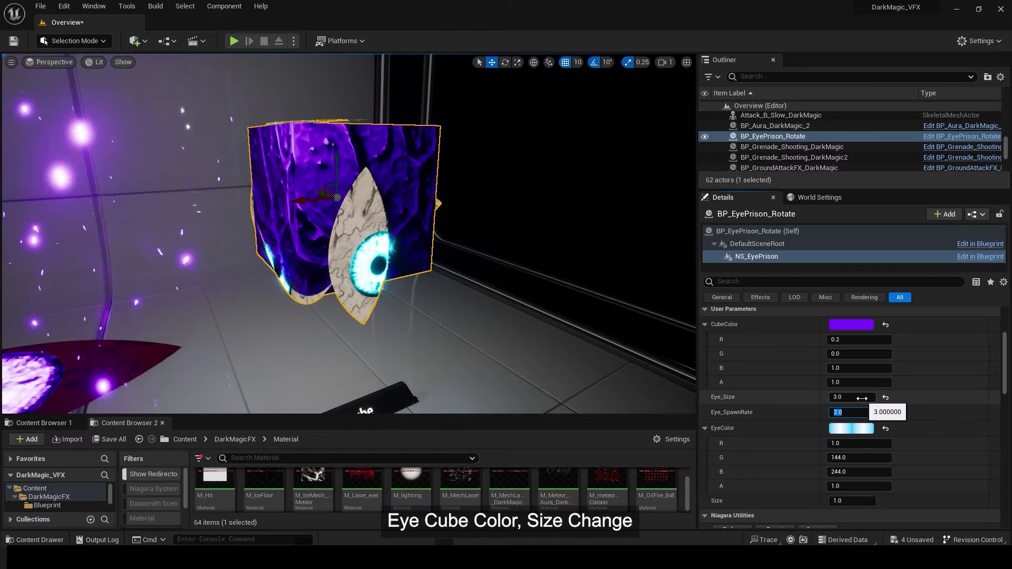
pyautogui.write('0.5')
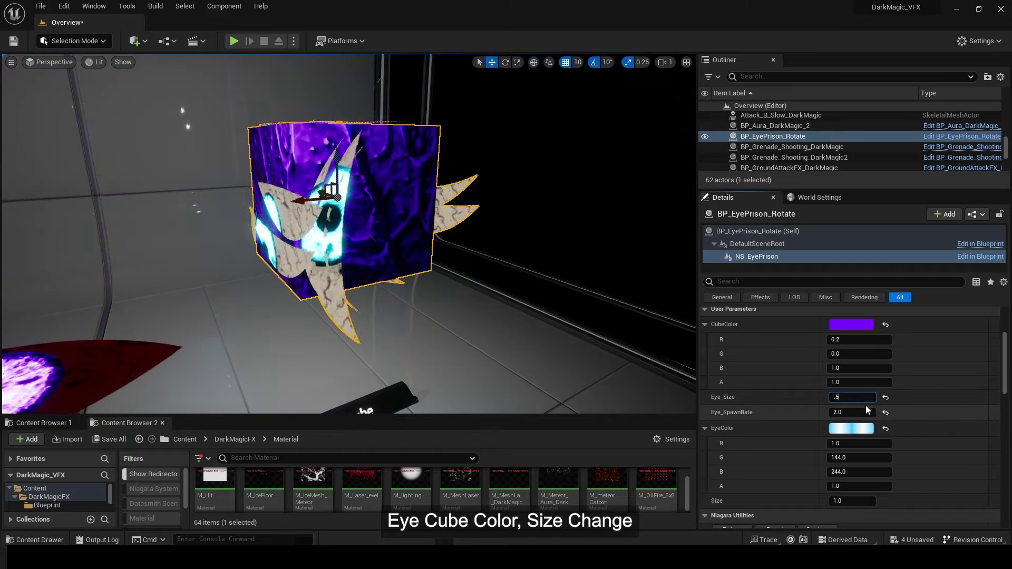
pyautogui.press('Return')
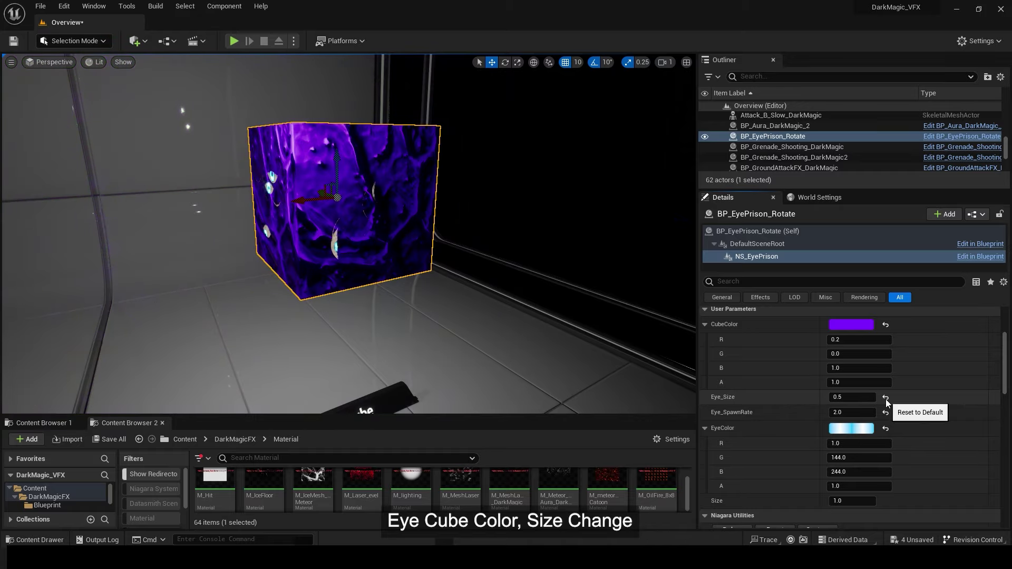
# - Reset Eye_Size, set Size to 2 and spawn rate to 4, then start play
pyautogui.click(885, 397)
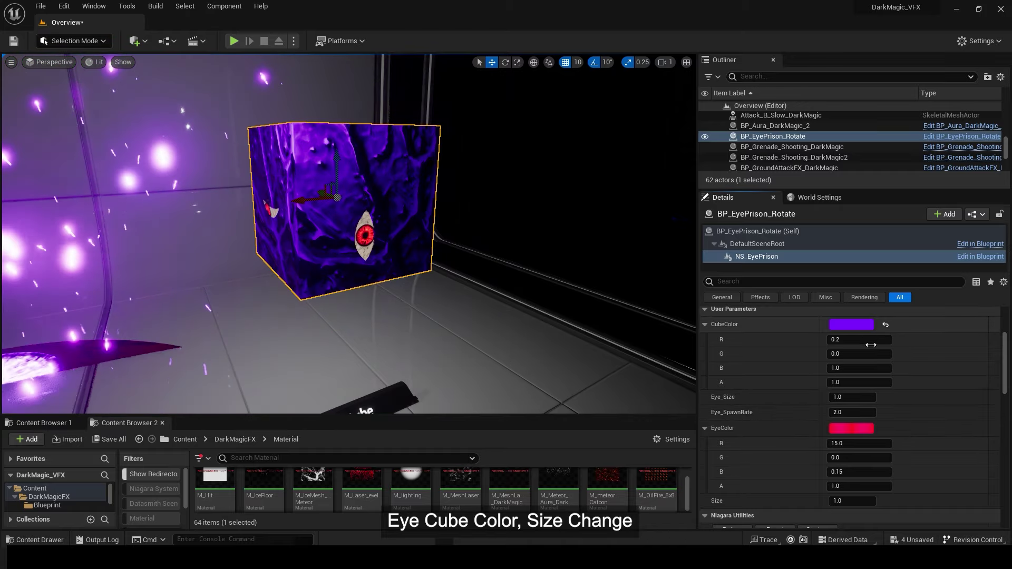
pyautogui.write('2')
pyautogui.press('Return')
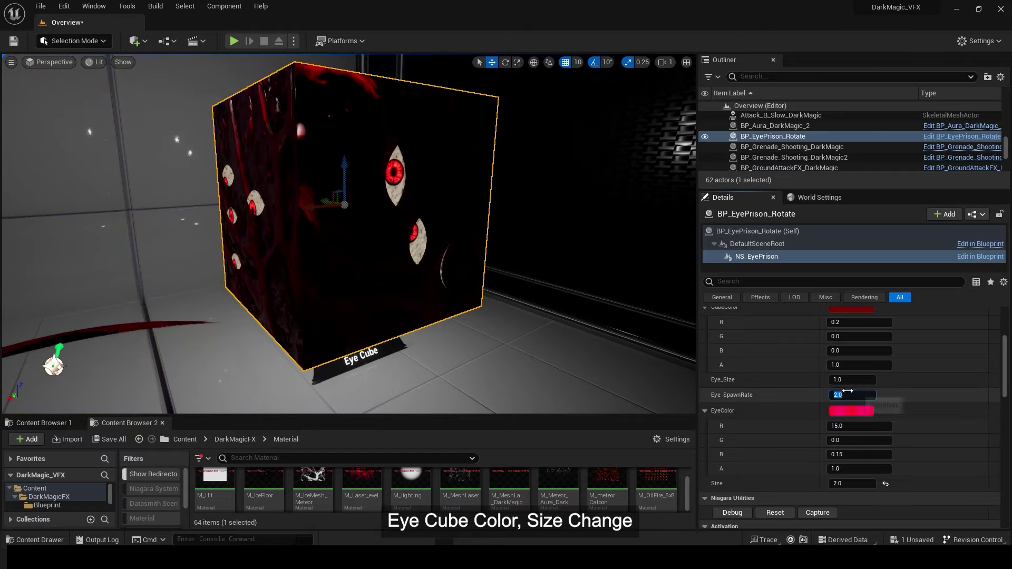
pyautogui.write('4')
pyautogui.press('Return')
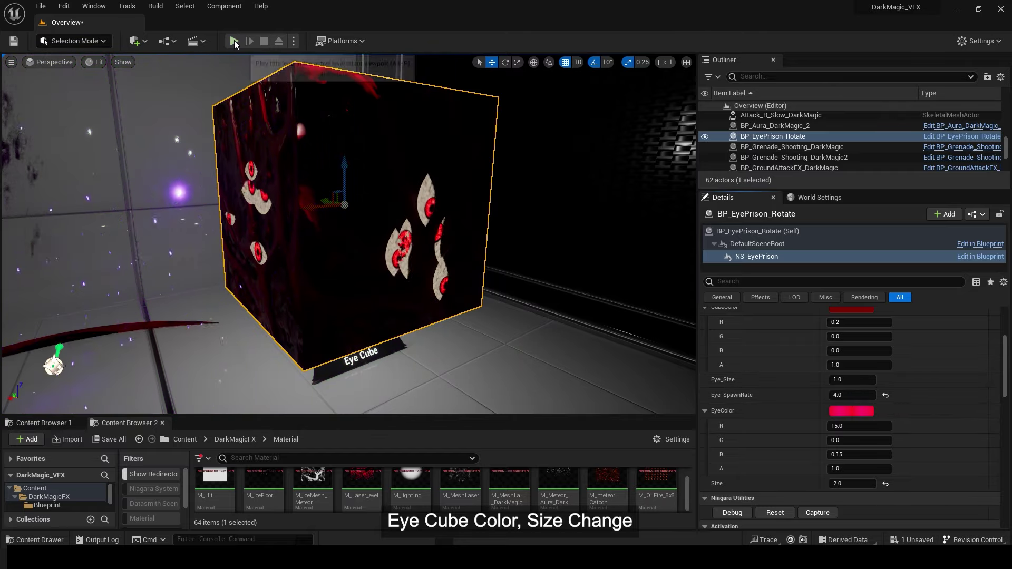
pyautogui.click(234, 41)
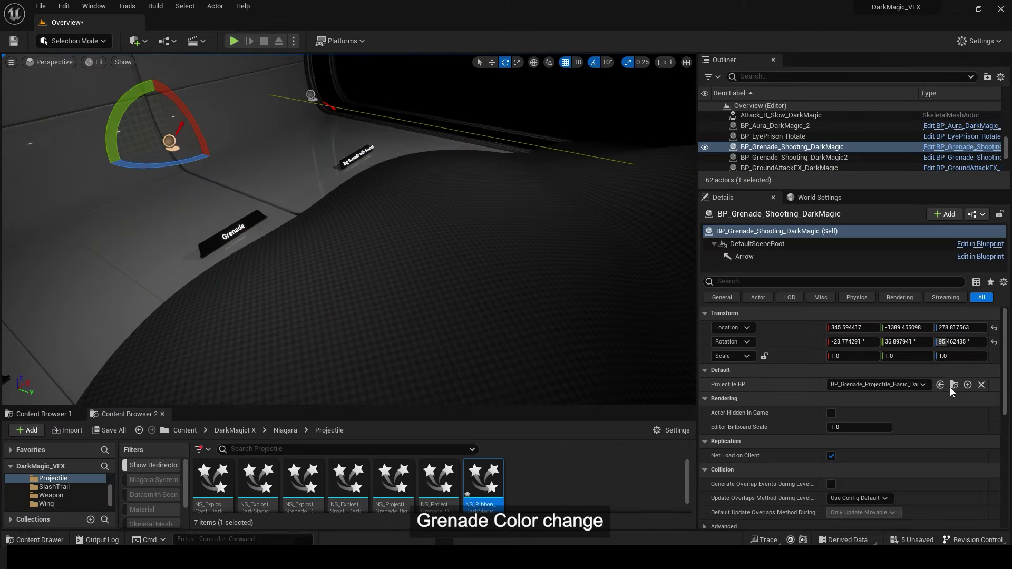
# - Open the grenade projectile's Niagara system and raise the Color and Color001 blue channels
pyautogui.click(952, 386)
pyautogui.doubleClick(328, 475)
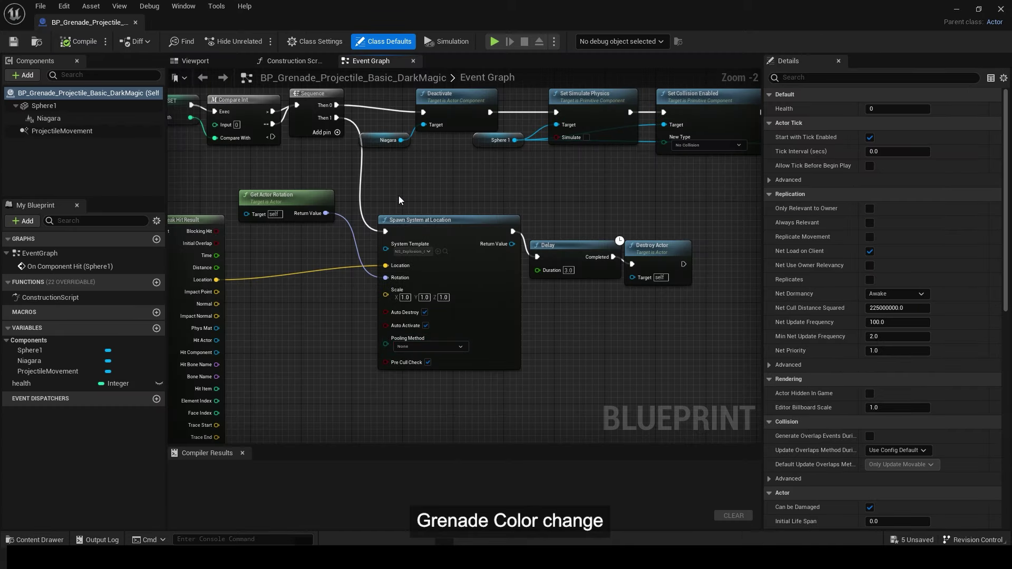
pyautogui.click(63, 118)
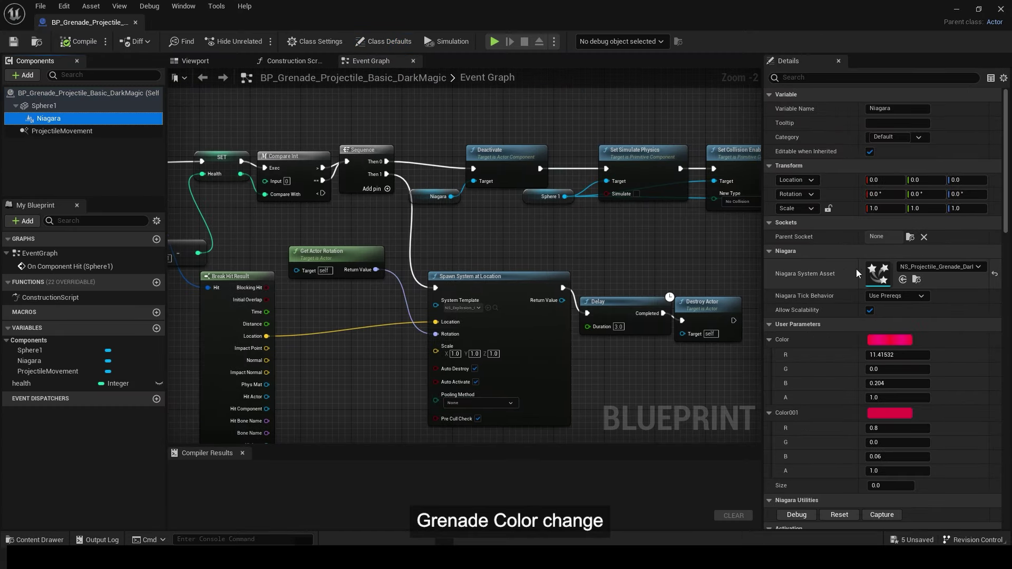
pyautogui.doubleClick(873, 272)
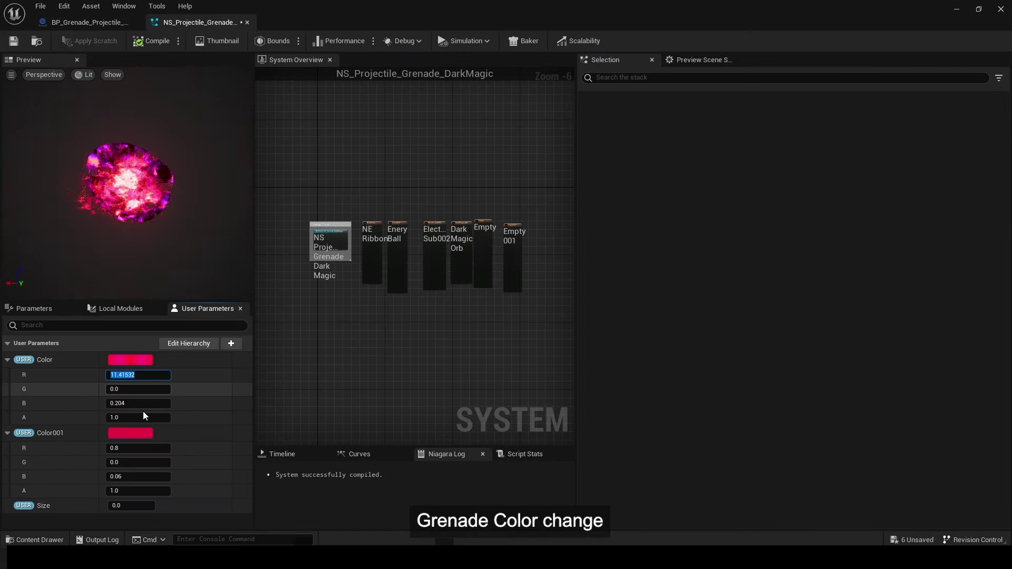
pyautogui.click(142, 460)
pyautogui.moveTo(143, 476); pyautogui.dragTo(141, 464)
pyautogui.moveTo(142, 403); pyautogui.dragTo(144, 401)
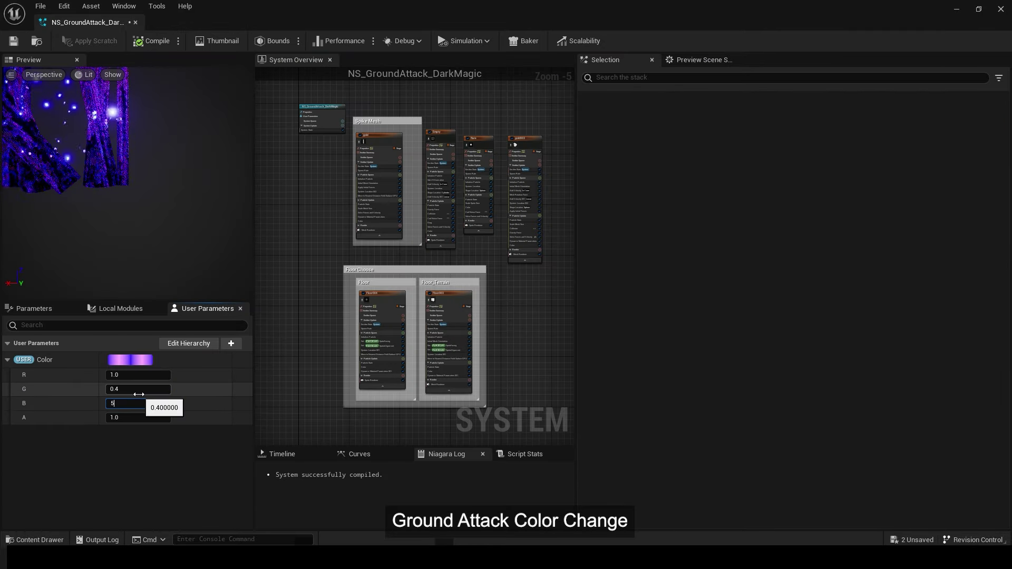
# - Set the ground attack Color's blue to 555 and close its editor
pyautogui.write('55')
pyautogui.press('Return')
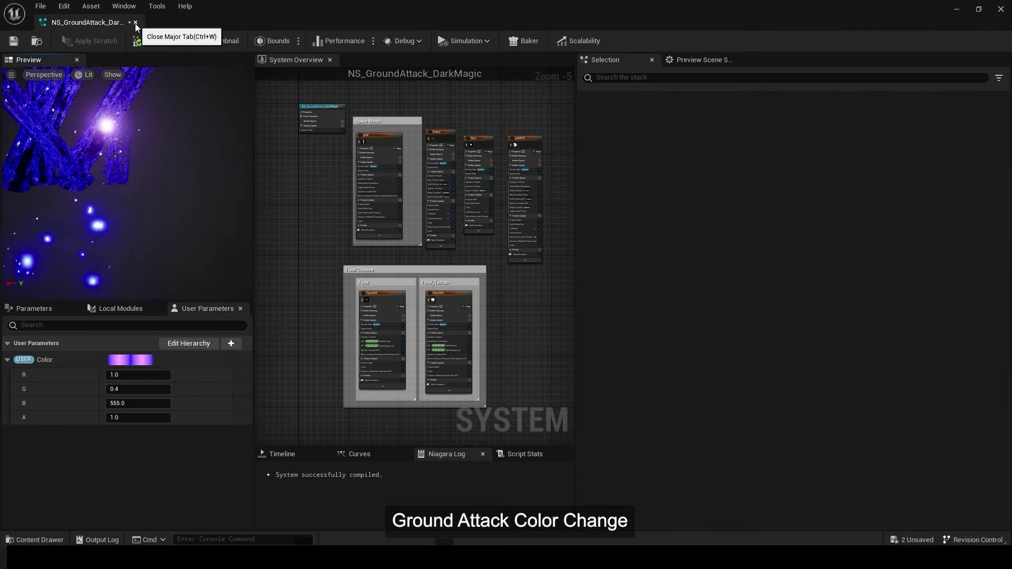
pyautogui.click(136, 22)
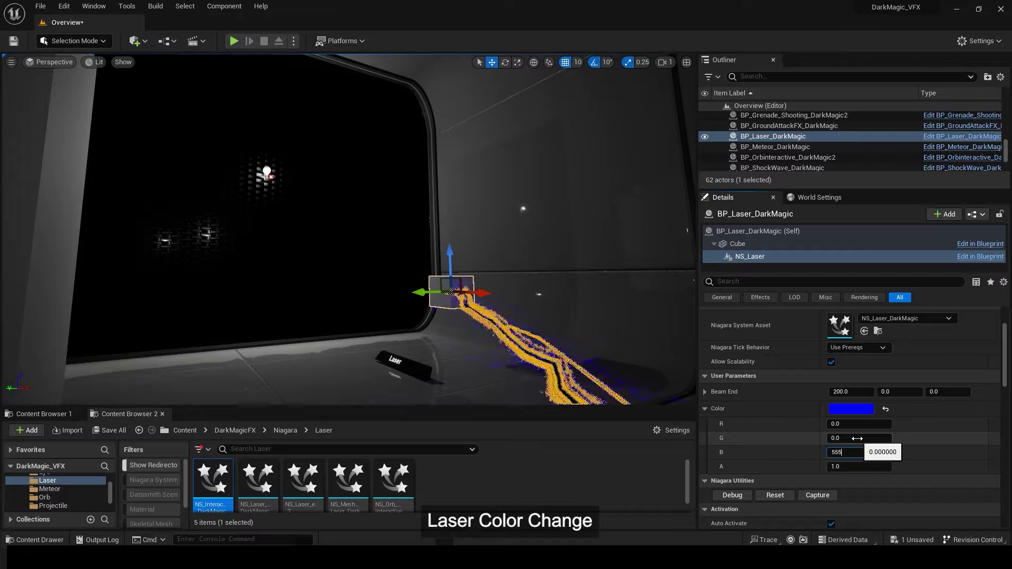
# - Turn the view toward the laser and start a Play In Editor session
pyautogui.moveTo(476, 127); pyautogui.dragTo(466, 123, button='right')
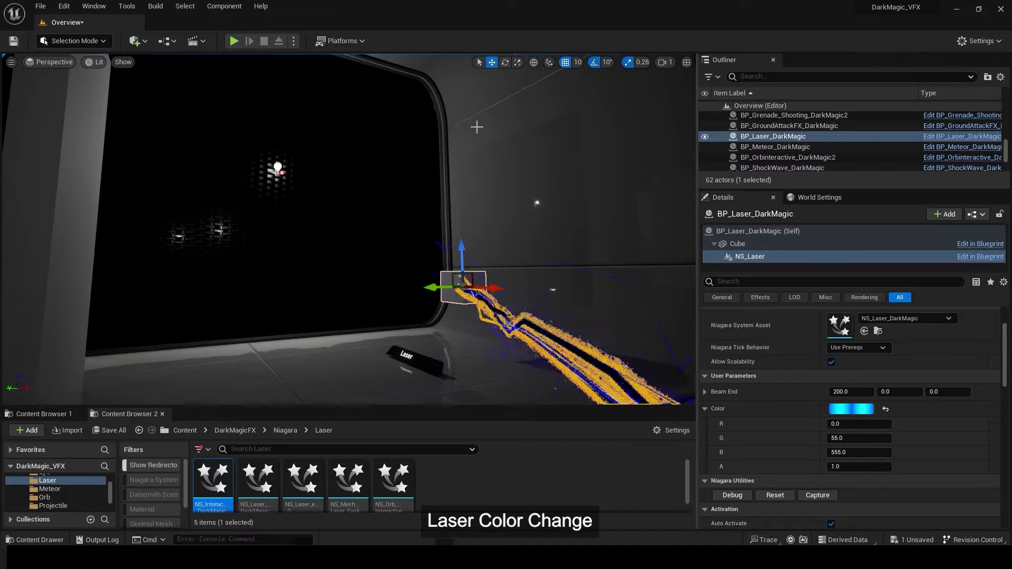
pyautogui.hotkey('alt', 'p')
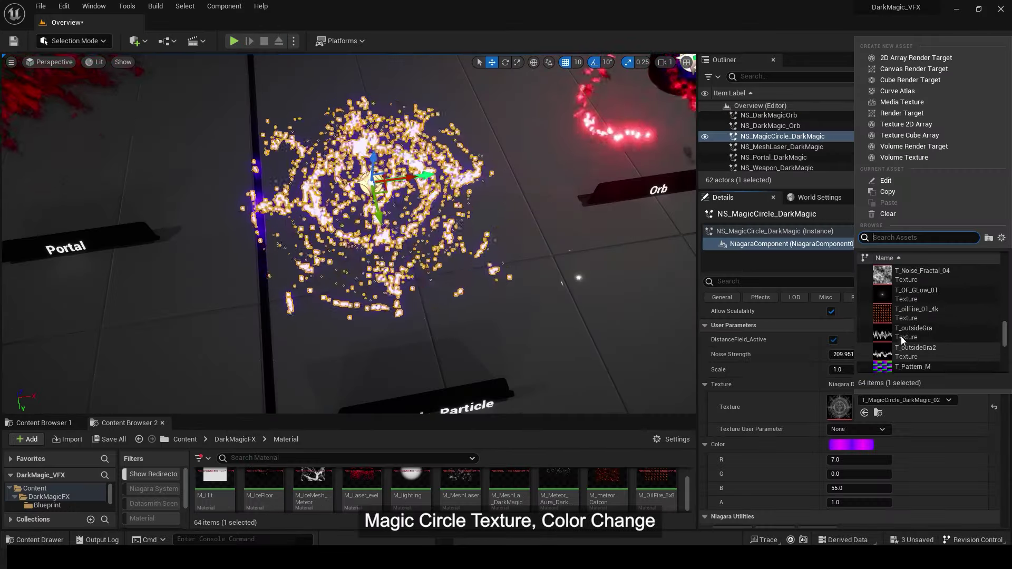
# - Set the magic circle's texture to T_MagicCircle_DarkMagic_03
pyautogui.click(900, 337)
pyautogui.click(896, 401)
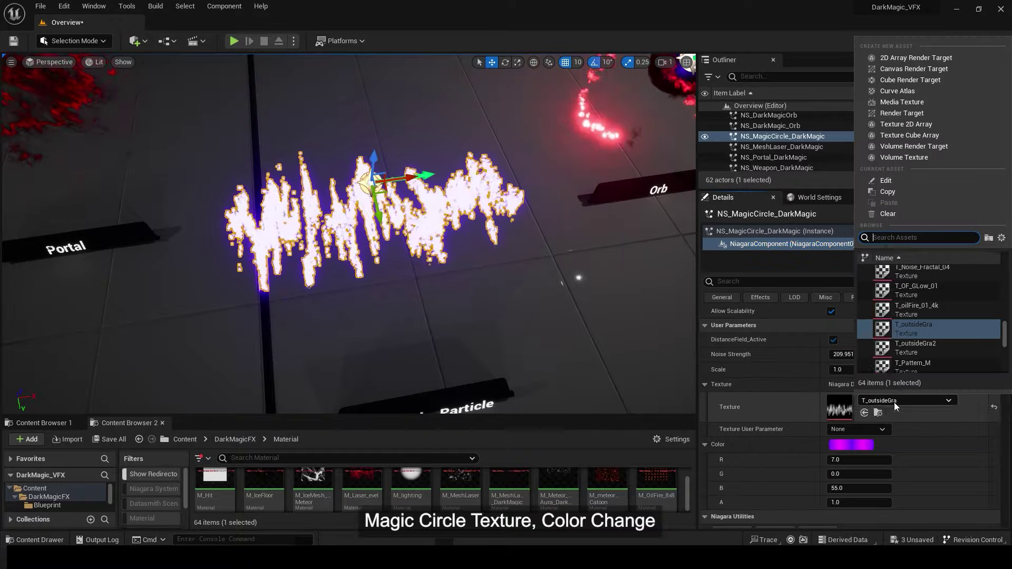
pyautogui.click(993, 407)
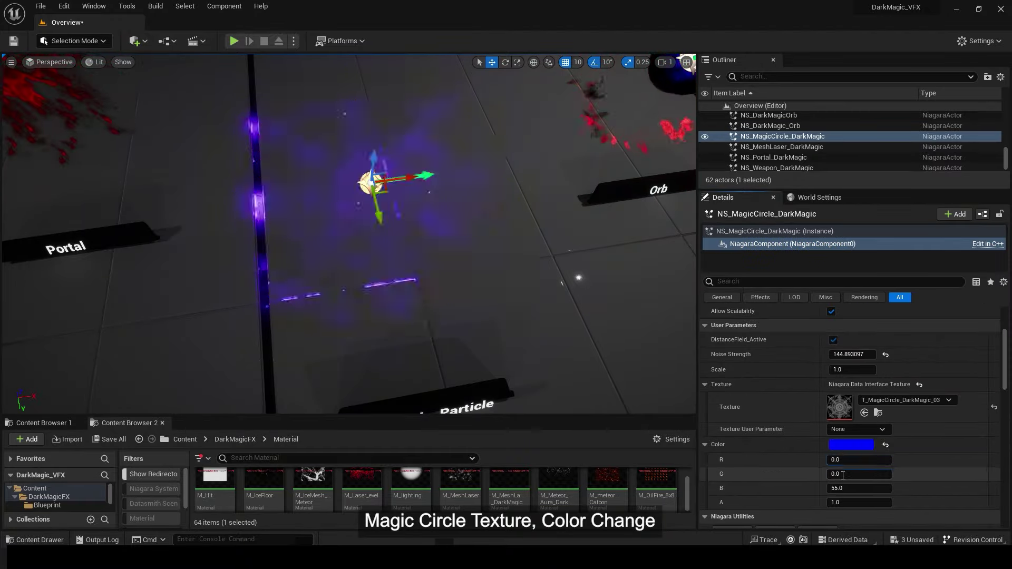
# - Set NS_MagicCircle_DarkMagic's User Parameter Color to an intense red (R 23333.0)
pyautogui.click(510, 285)
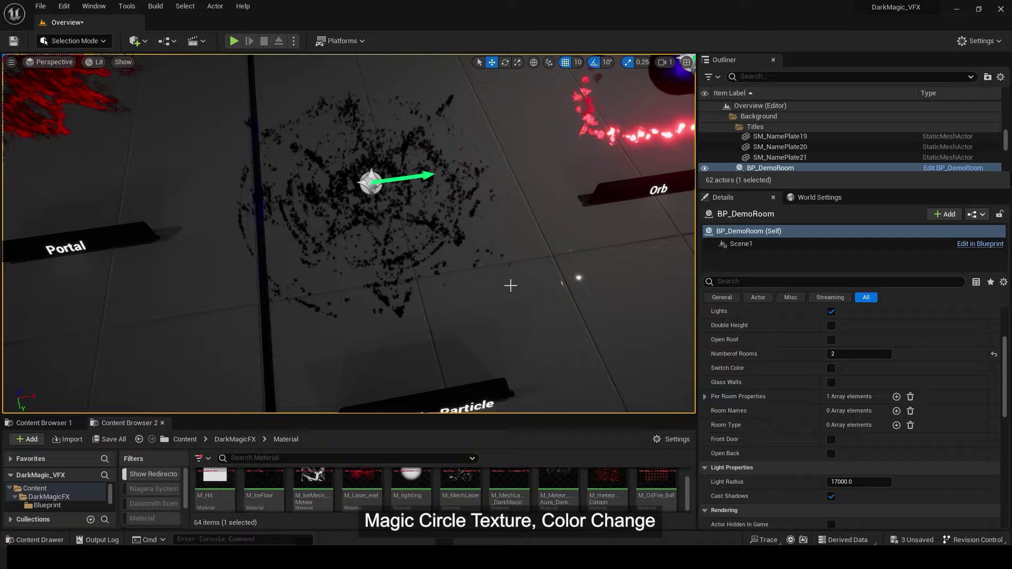
pyautogui.click(429, 202)
pyautogui.click(791, 243)
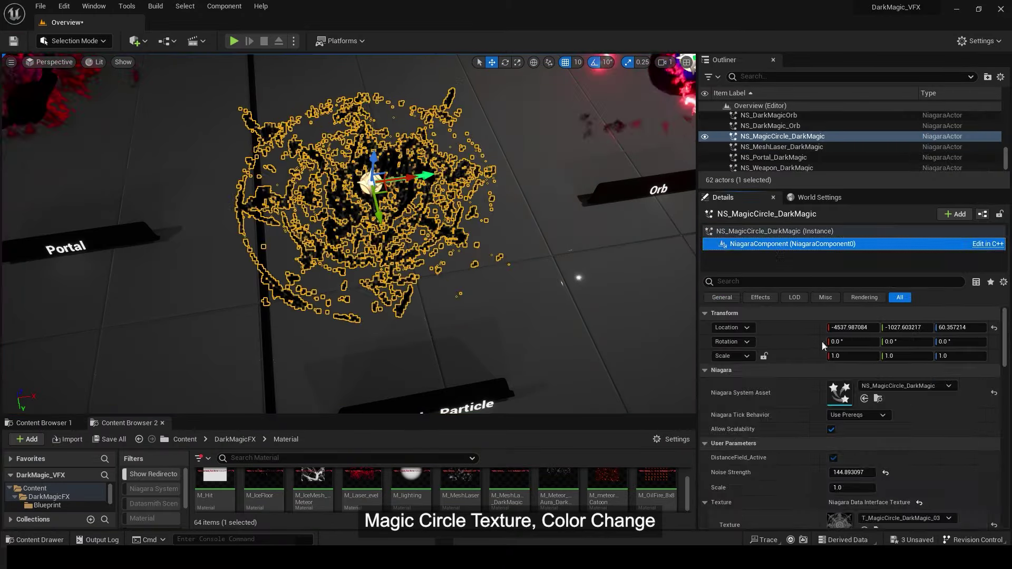
pyautogui.scroll(-5, 841, 464)
pyautogui.click(856, 443)
pyautogui.write('23333.0')
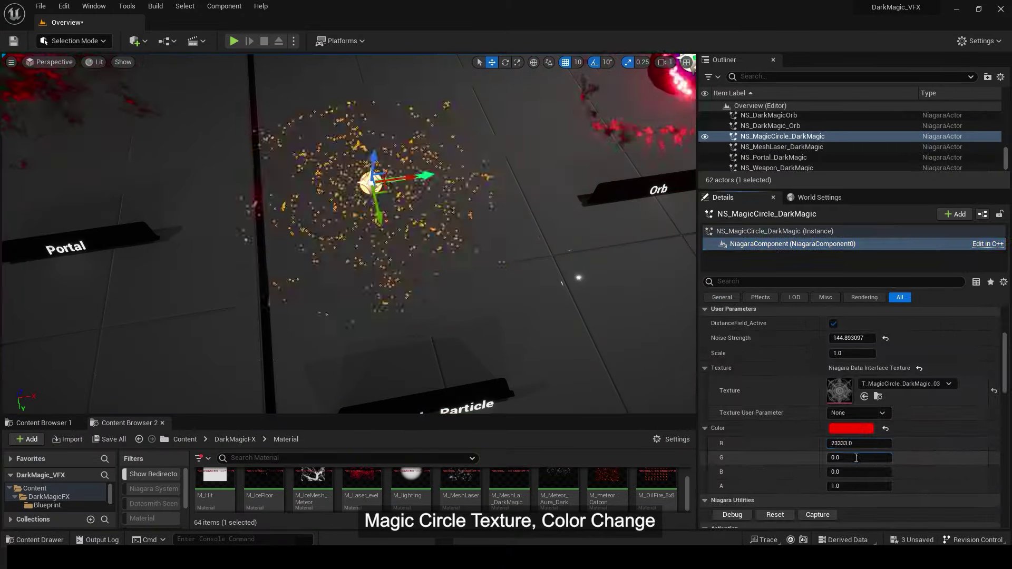
pyautogui.click(858, 472)
pyautogui.write('55')
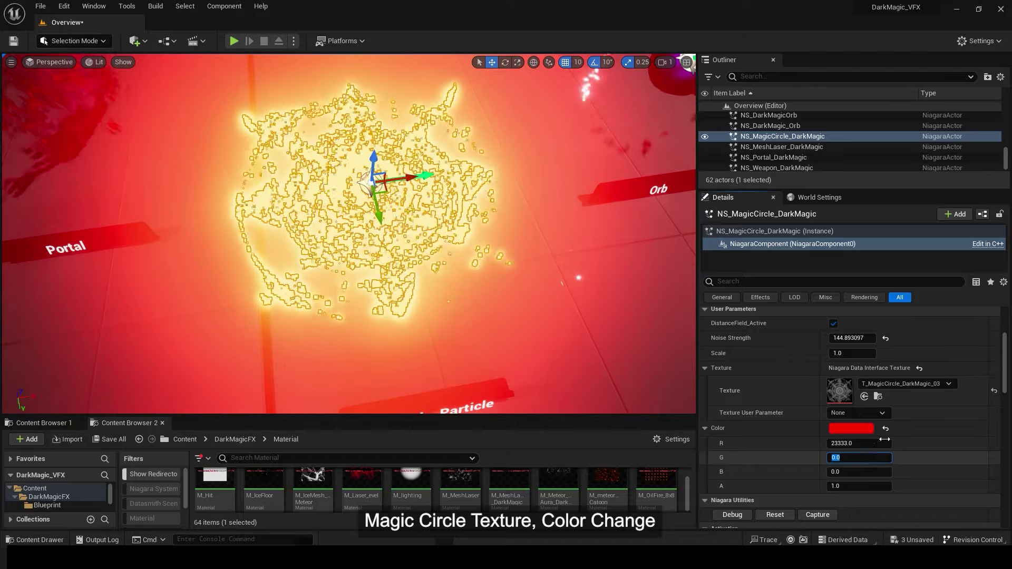
pyautogui.press('Return')
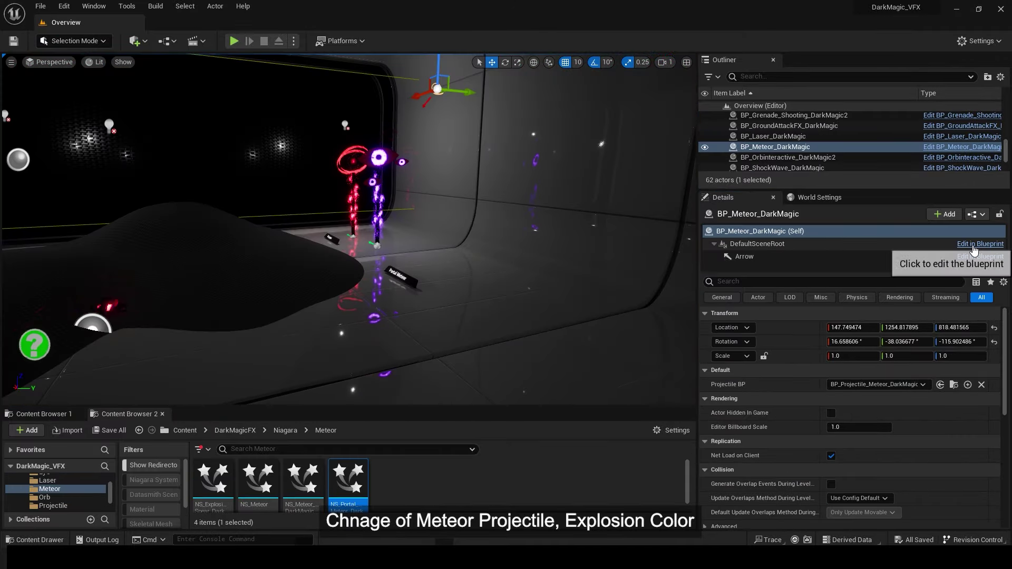
# - Open BP_Meteor_DarkMagic's blueprint and open its portal effect, NS_Portal_Meteor_DarkMagic
pyautogui.click(974, 245)
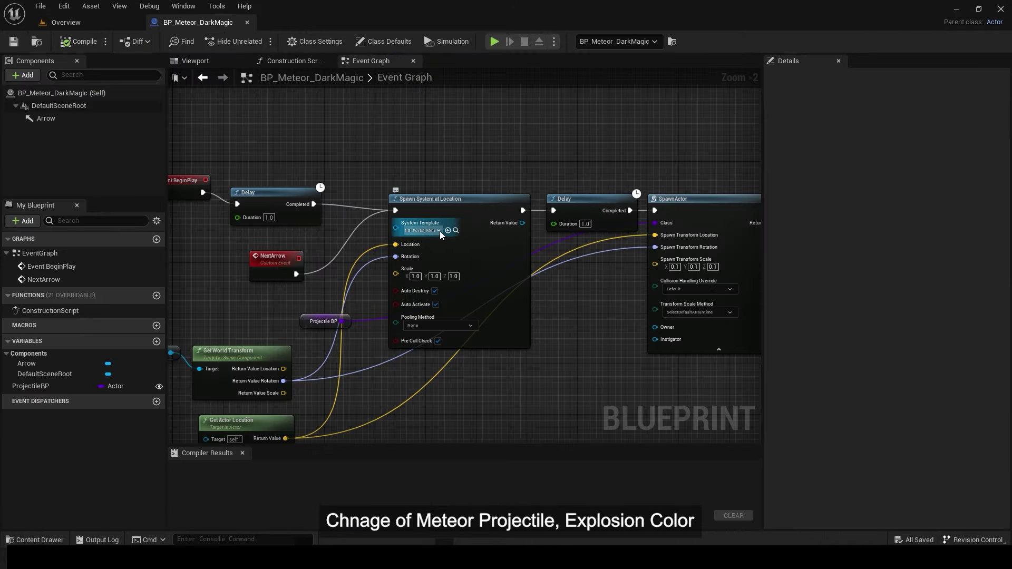
pyautogui.click(454, 231)
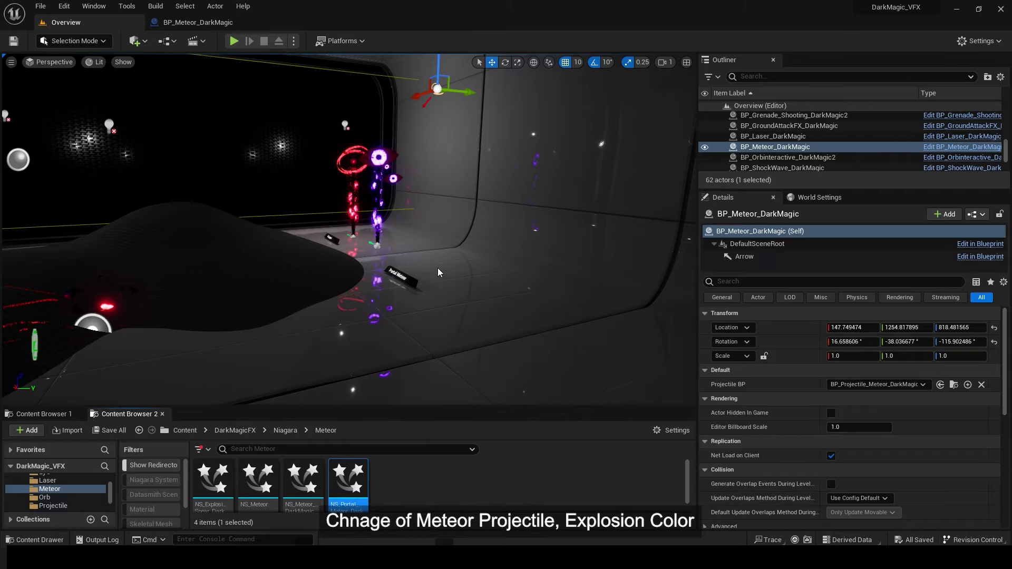
pyautogui.doubleClick(350, 501)
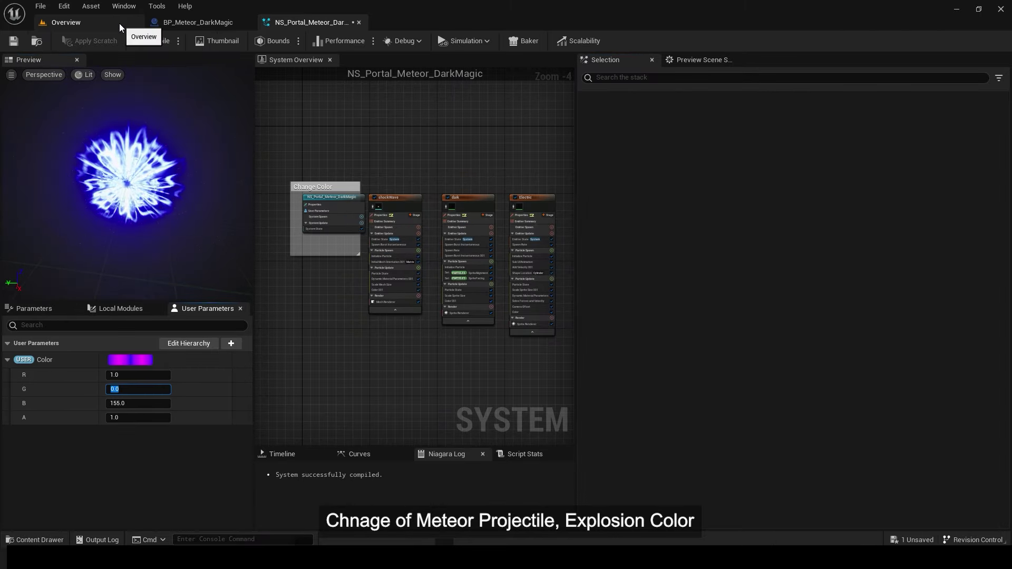
# - From the meteor blueprint's Projectile BP variable, open BP_Projectile_Meteor_DarkMagic
pyautogui.click(156, 22)
pyautogui.moveTo(568, 257)
pyautogui.mouseDown(button='right')
pyautogui.moveTo(515, 284)
pyautogui.moveTo(669, 199)
pyautogui.mouseUp(button='right')
pyautogui.click(397, 246)
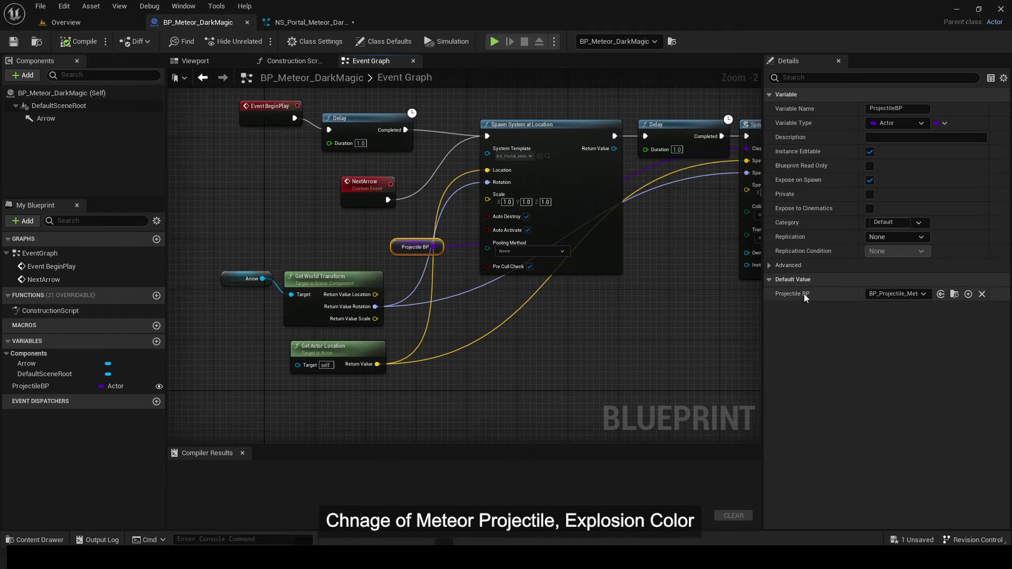
pyautogui.click(953, 294)
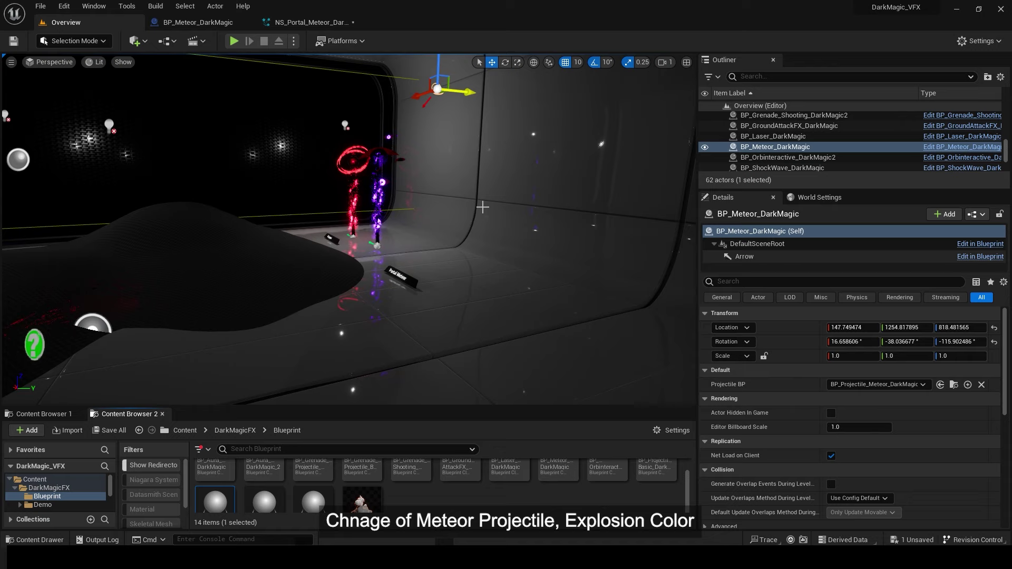
pyautogui.doubleClick(216, 498)
# - Make the NS_Meteor_DarkMagic spear purple with a blue value of 44
pyautogui.moveTo(402, 279); pyautogui.dragTo(331, 241, button='right')
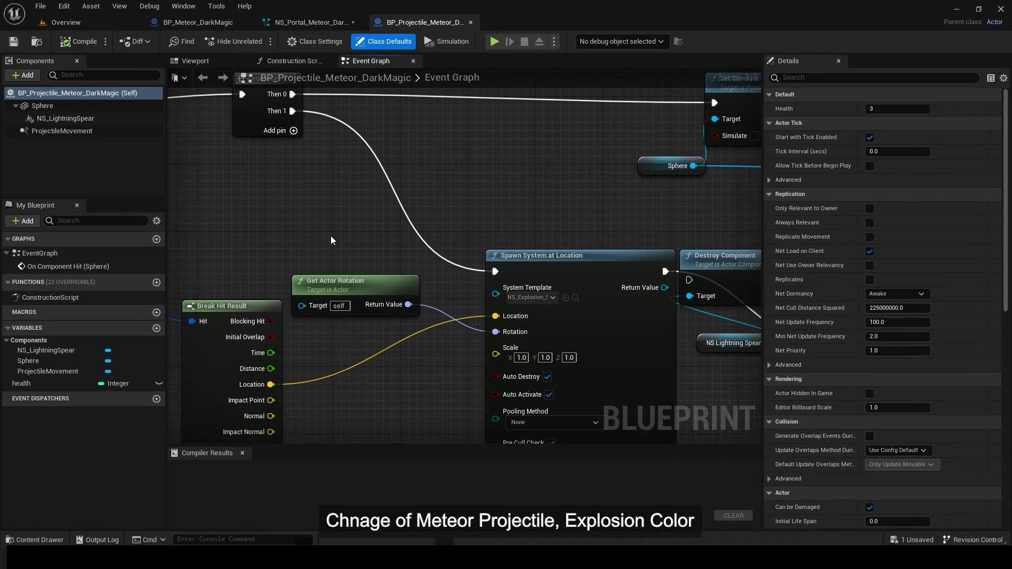
pyautogui.click(118, 119)
pyautogui.doubleClick(873, 276)
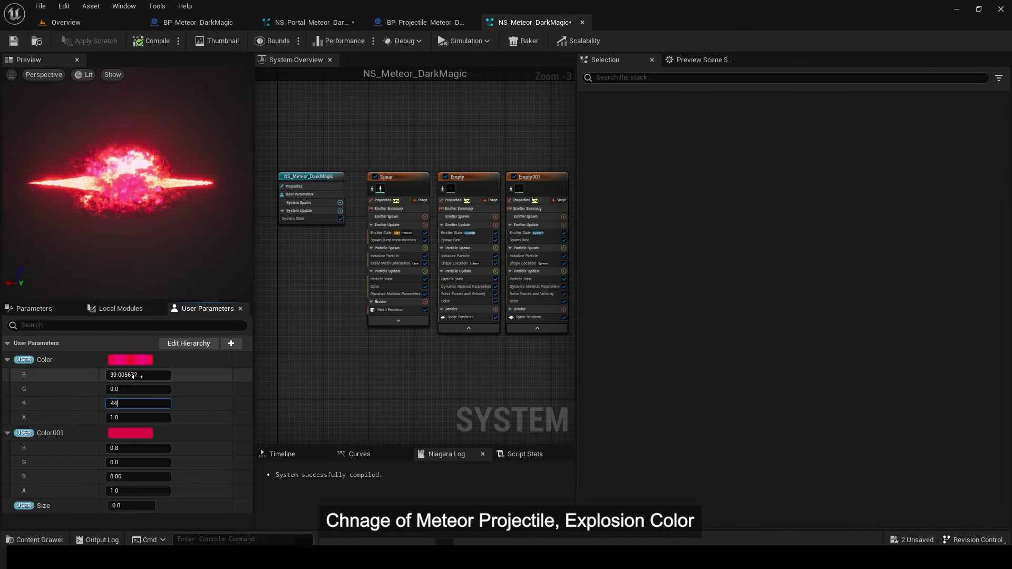
pyautogui.write('44')
pyautogui.press('Return')
pyautogui.write('1')
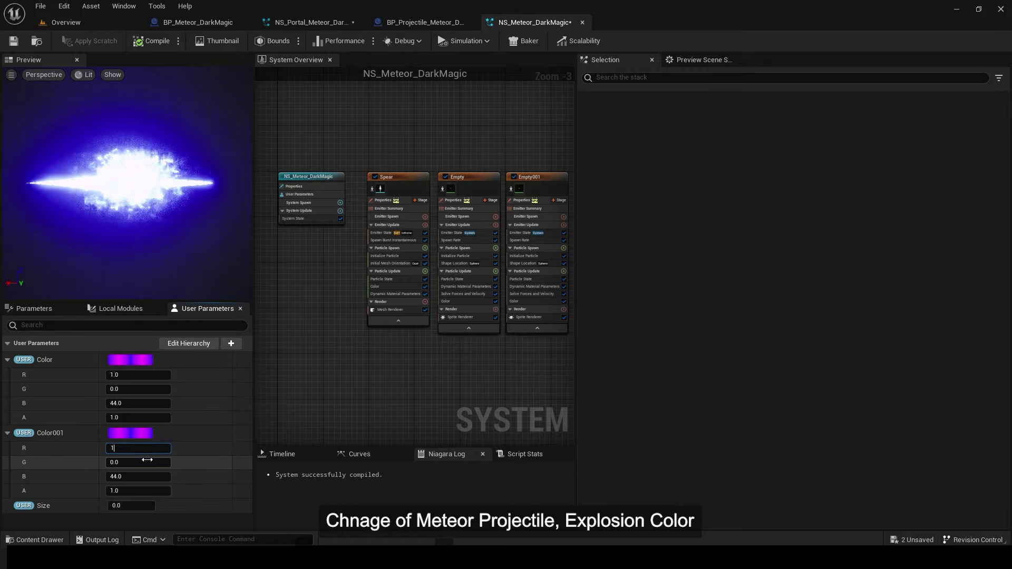
# - Zero the red channel of NS_Explosion_Spear_DarkMagic's Color and Color_Explosion
pyautogui.click(422, 22)
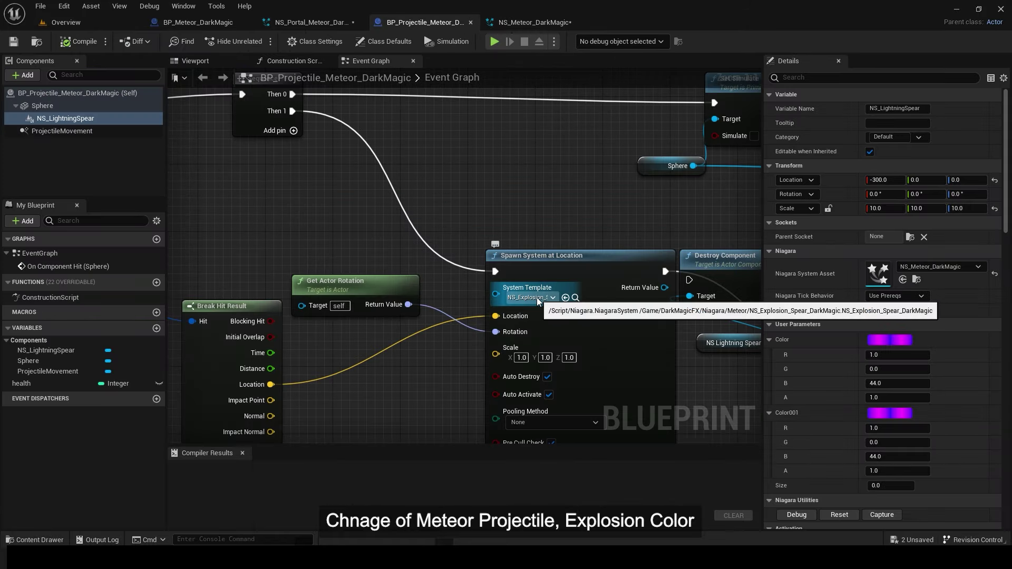
pyautogui.click(574, 298)
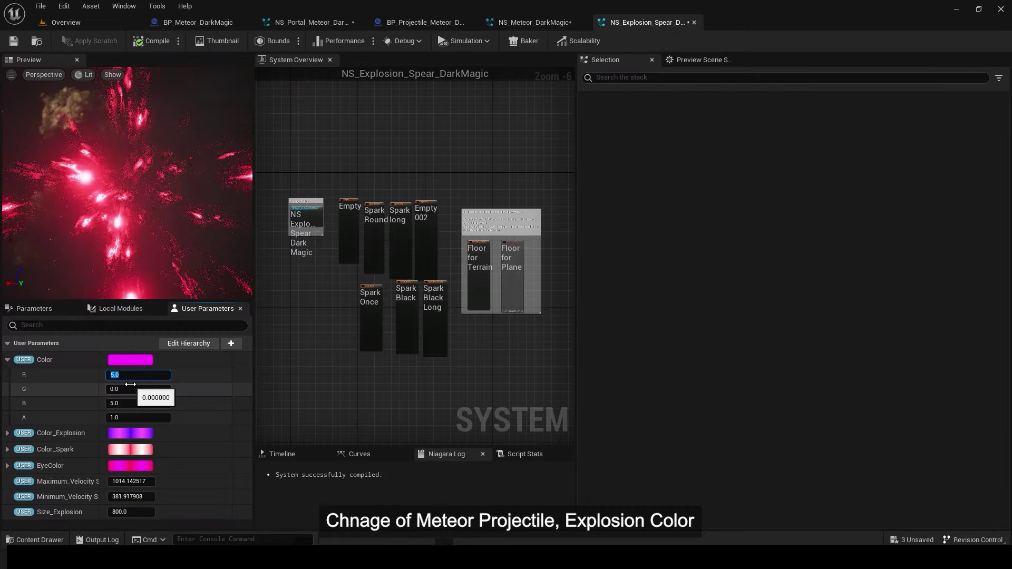
pyautogui.write('0')
pyautogui.press('Return')
pyautogui.click(8, 433)
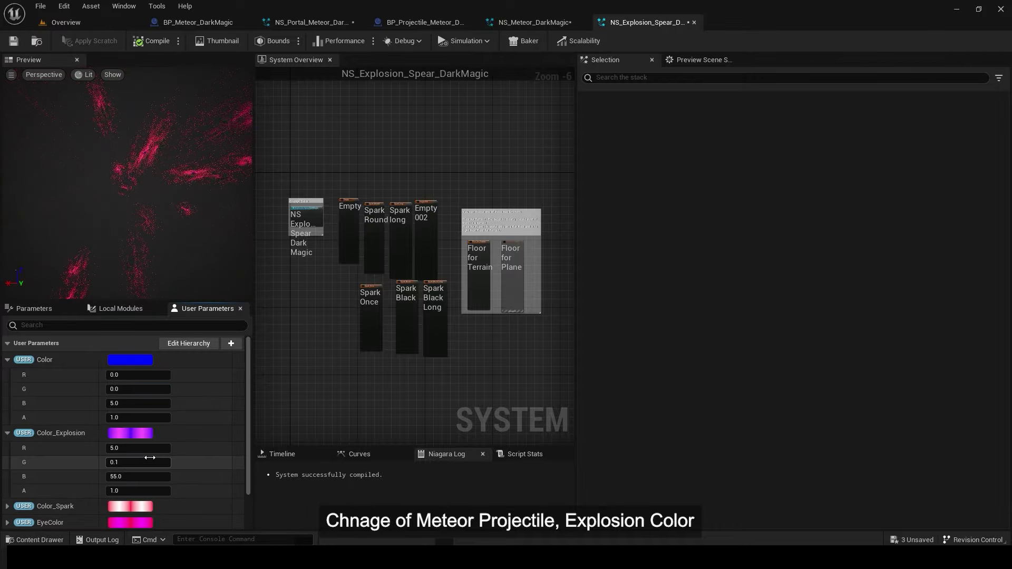
pyautogui.write('0')
pyautogui.press('Tab')
# - Set Color_Spark to red 0 and blue 555
pyautogui.scroll(-3, 7, 460)
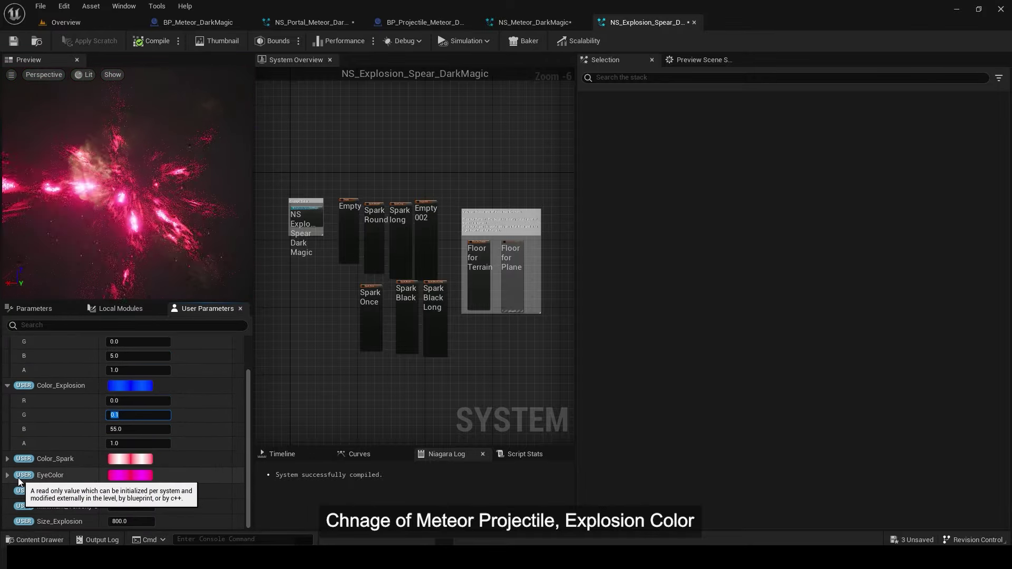
pyautogui.write('0')
pyautogui.press('Tab')
pyautogui.press('Tab')
pyautogui.write('555')
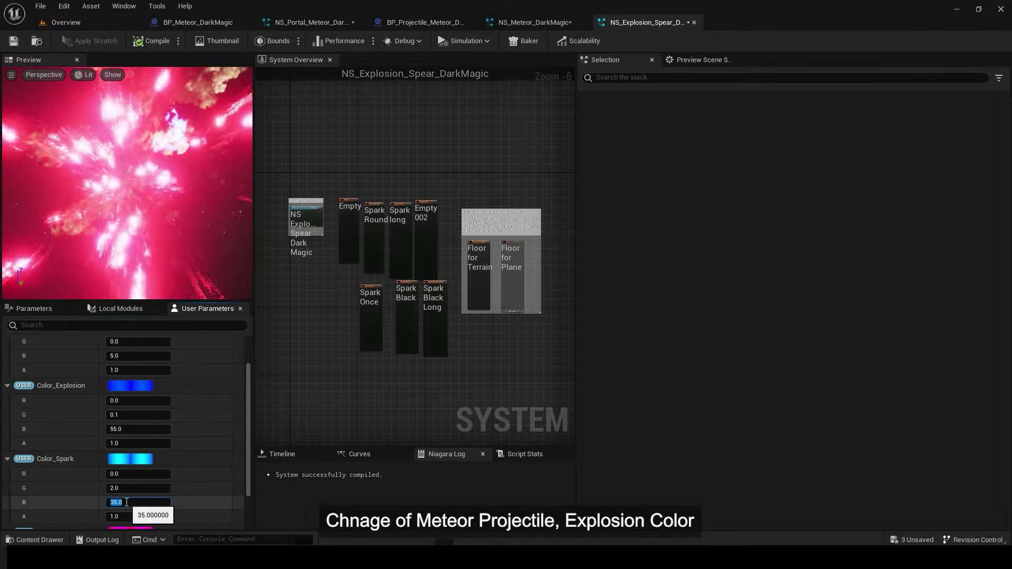
pyautogui.hotkey('shift', 'Tab')
# - Zero the red channel of the explosion's EyeColor
pyautogui.scroll(-2, 44, 491)
pyautogui.click(7, 481)
pyautogui.scroll(-2, 52, 490)
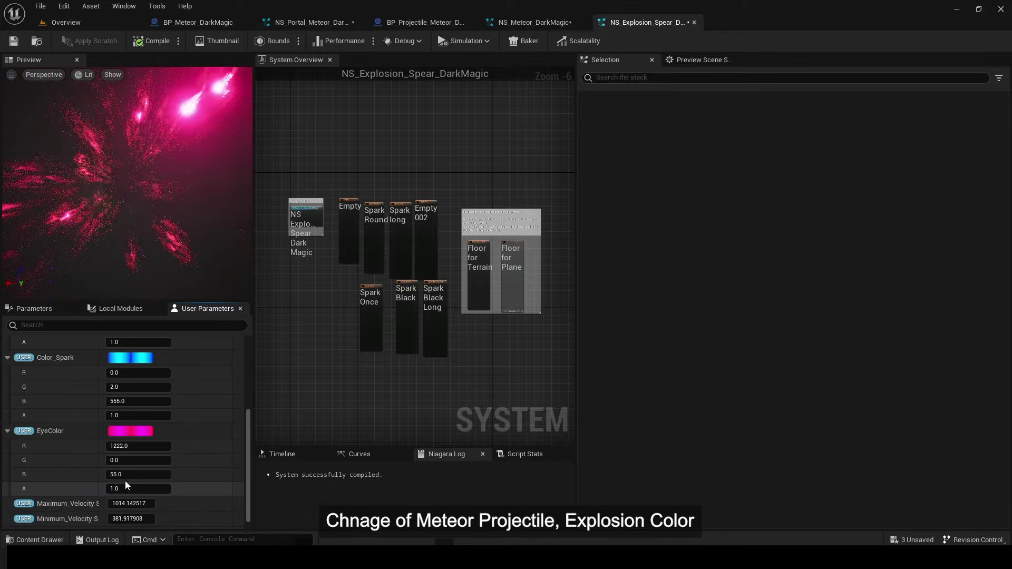
pyautogui.click(127, 460)
pyautogui.hotkey('shift', 'Tab')
pyautogui.write('0')
pyautogui.press('Return')
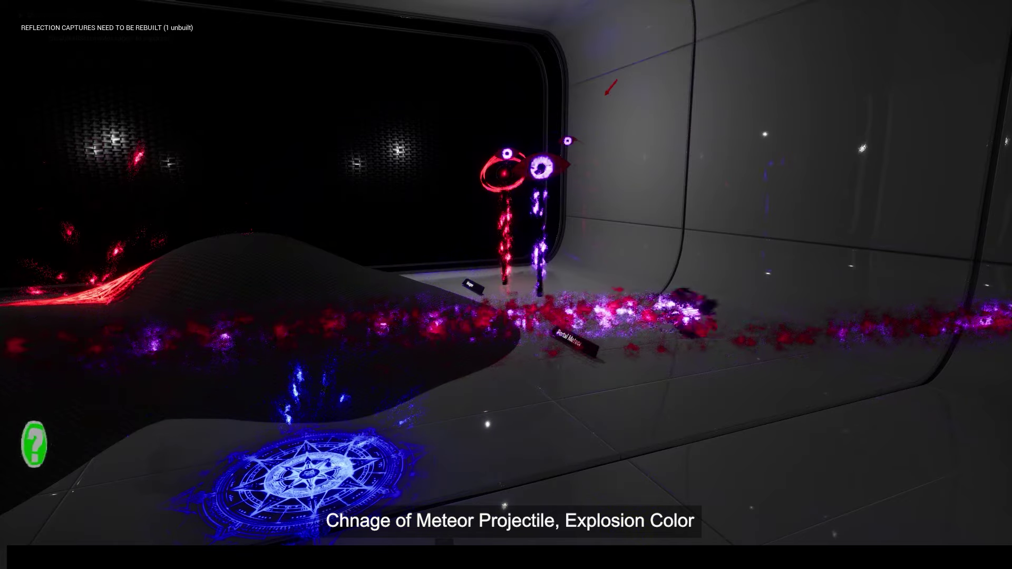
# - Rotate the meteor emitter with the rotate gizmo so its projectiles fly a new direction
pyautogui.moveTo(568, 57); pyautogui.dragTo(550, 33)
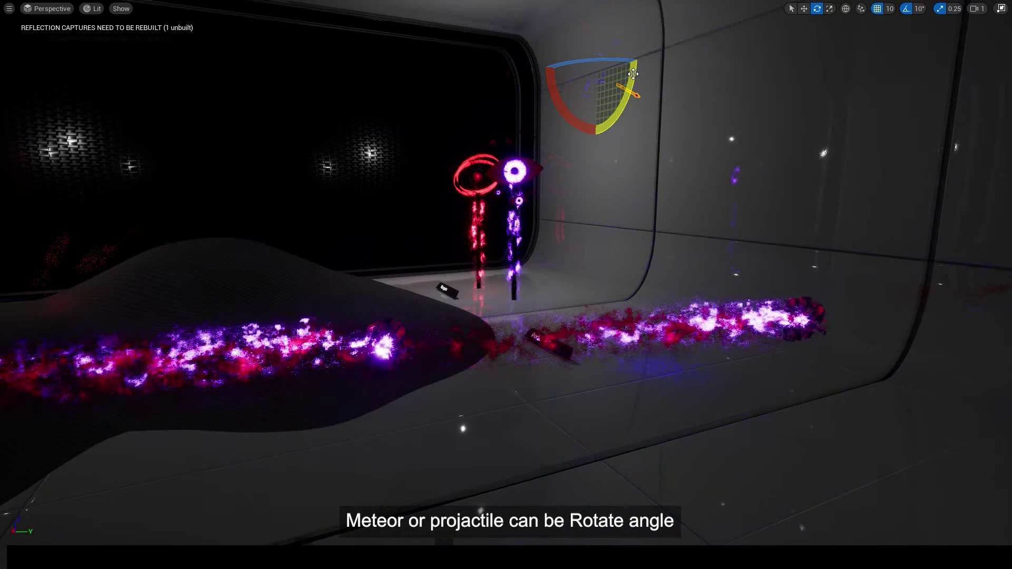
pyautogui.moveTo(557, 103); pyautogui.dragTo(571, 141)
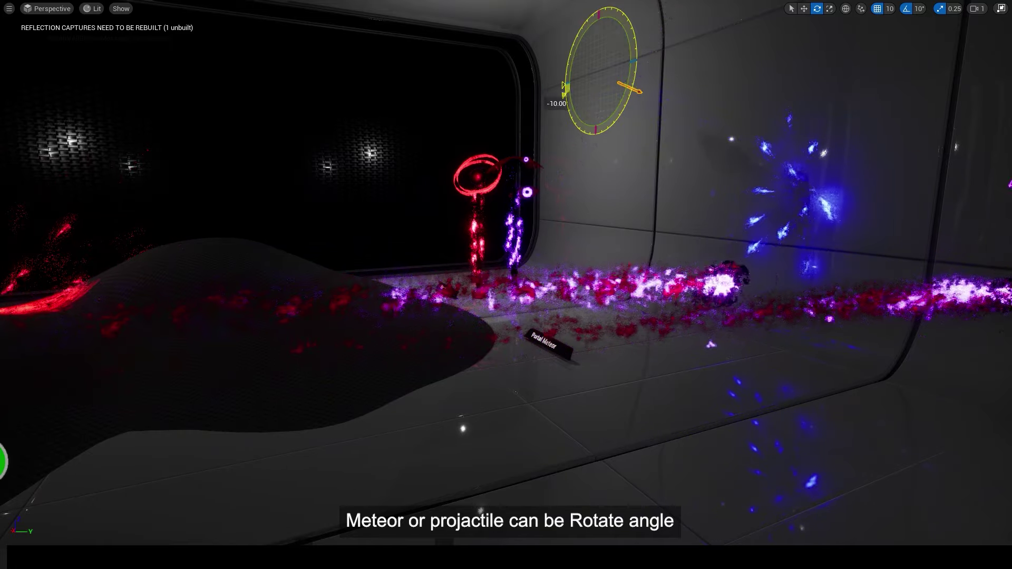
pyautogui.moveTo(506, 284); pyautogui.dragTo(427, 167, button='right')
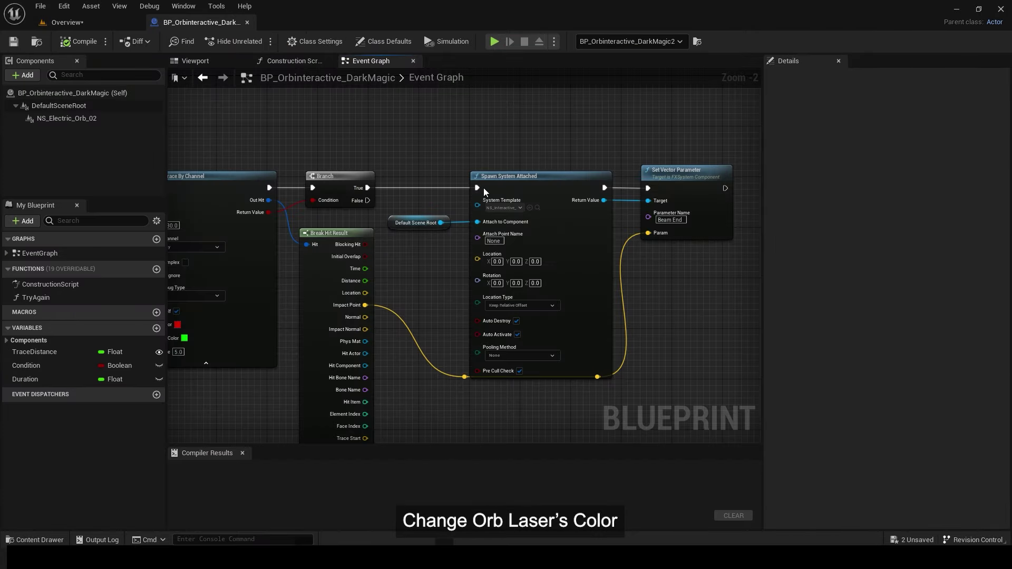
# - Make NS_Interactive_DarkMagic's laser Color green (G 244) and test it in play
pyautogui.click(537, 208)
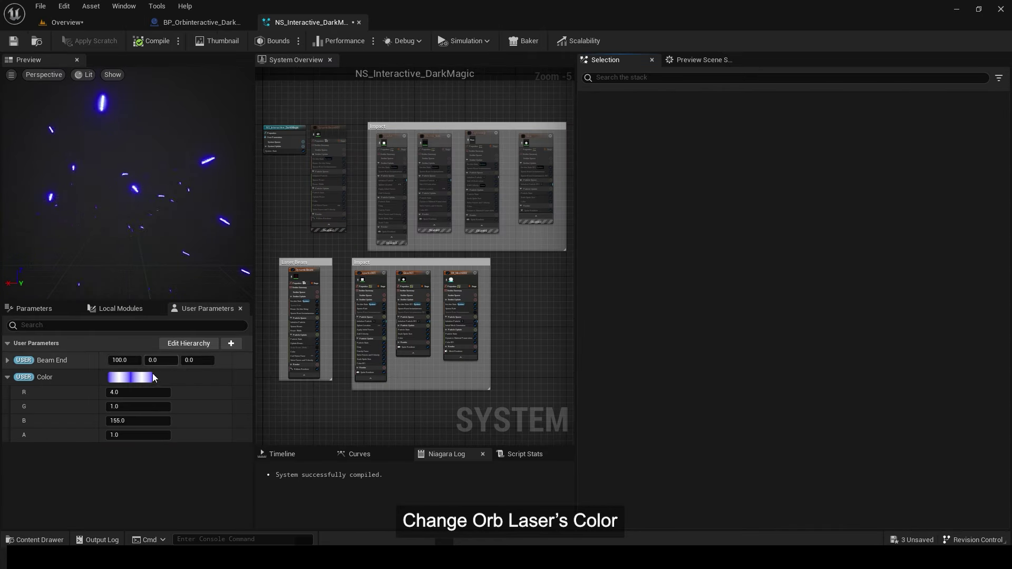
pyautogui.click(140, 404)
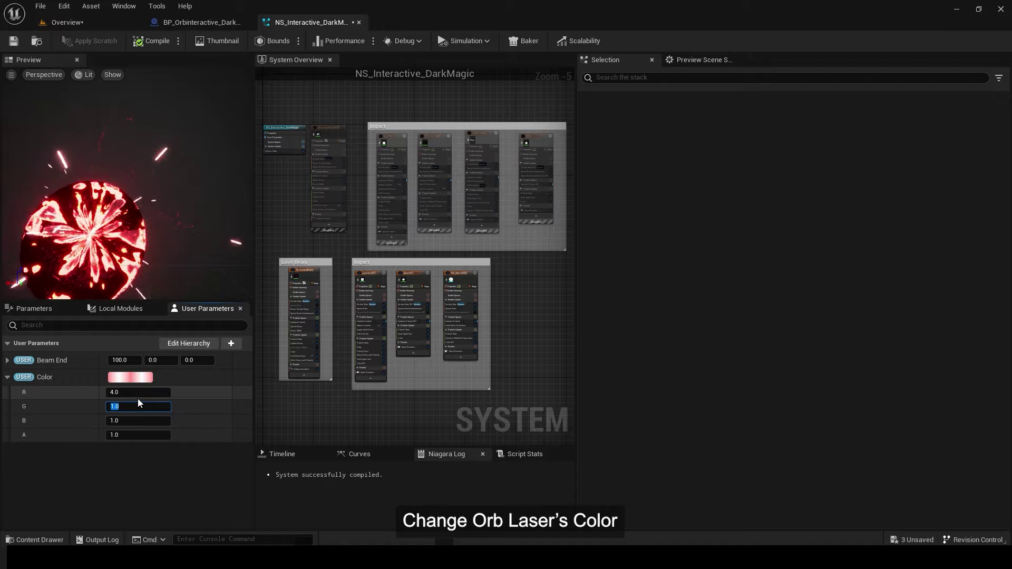
pyautogui.click(138, 406)
pyautogui.write('244')
pyautogui.press('Return')
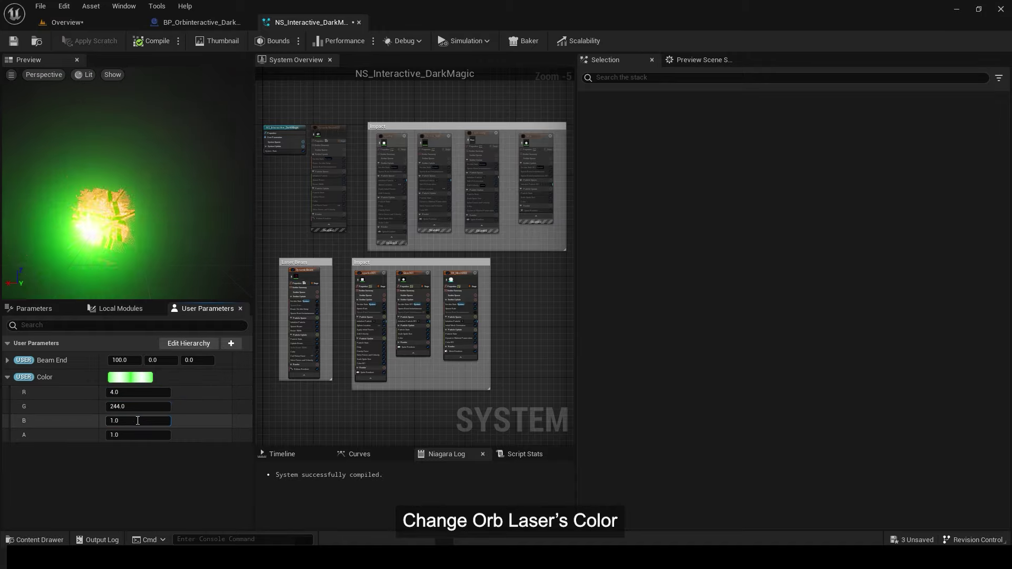
pyautogui.click(67, 22)
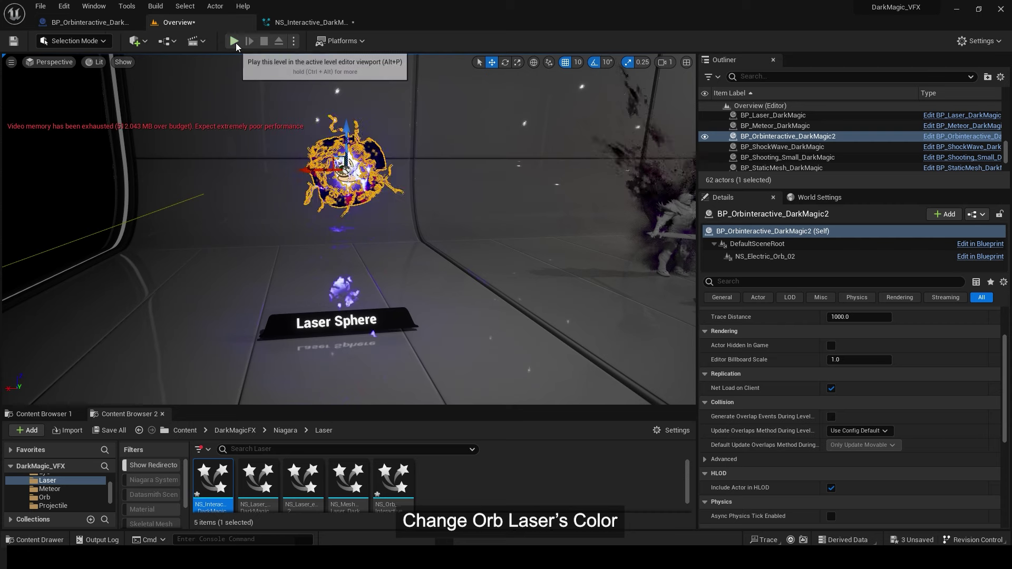
pyautogui.hotkey('alt', 'p')
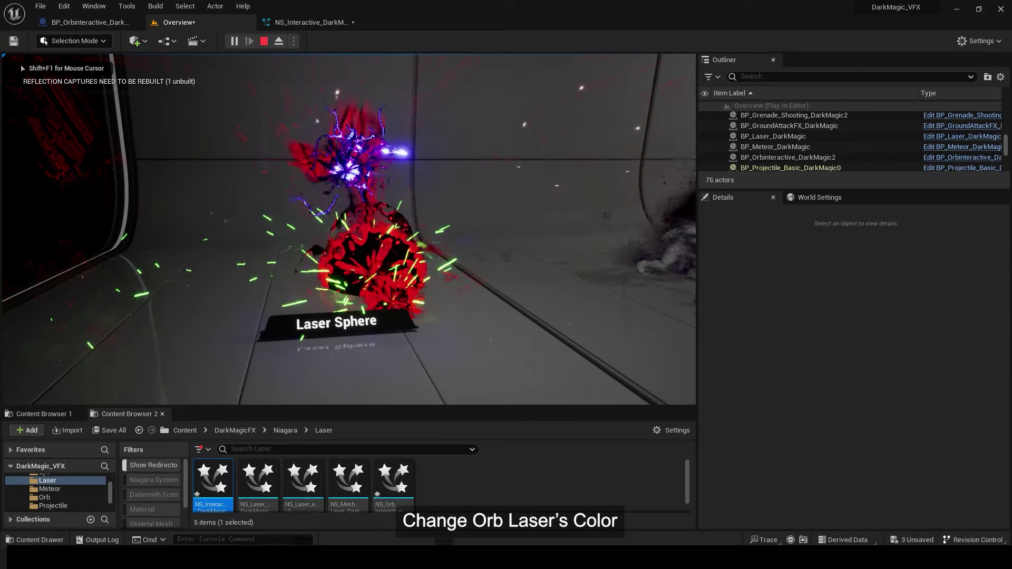
pyautogui.press('Escape')
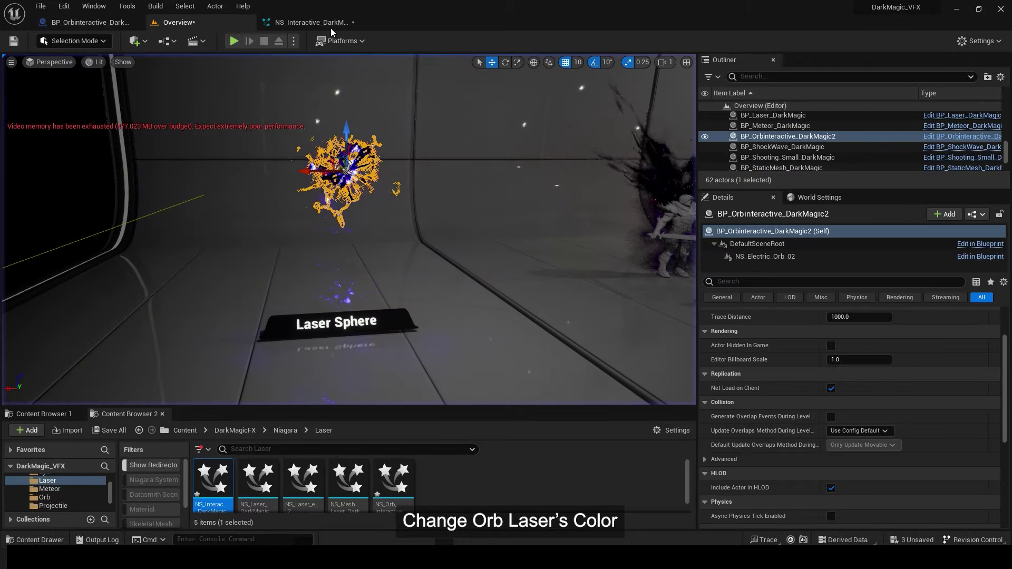
# - Change the laser Color to blue (R 0, G 0, B 5) and play again
pyautogui.click(327, 23)
pyautogui.write('0')
pyautogui.press('Tab')
pyautogui.write('0')
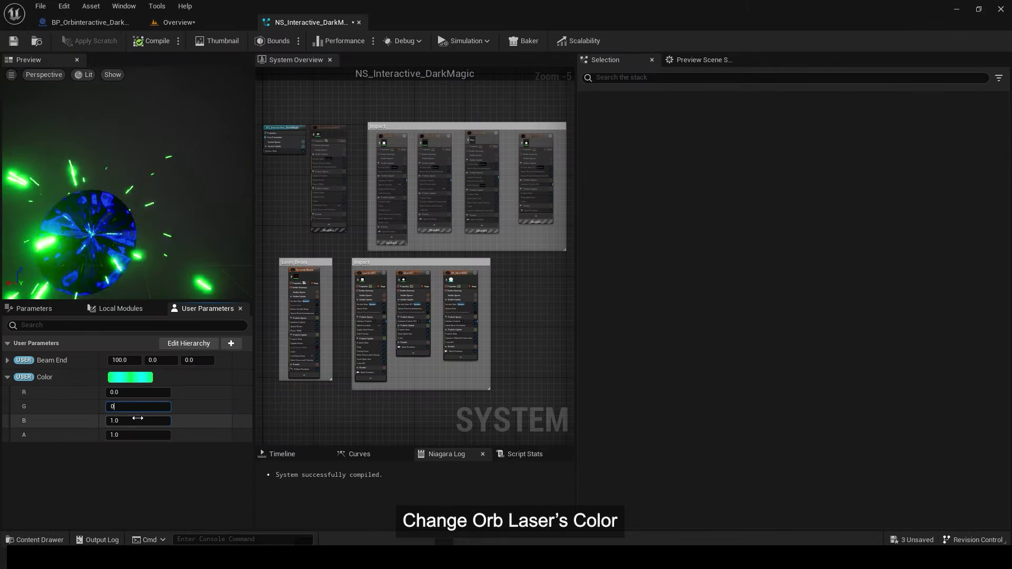
pyautogui.press('Tab')
pyautogui.write('5')
pyautogui.click(177, 22)
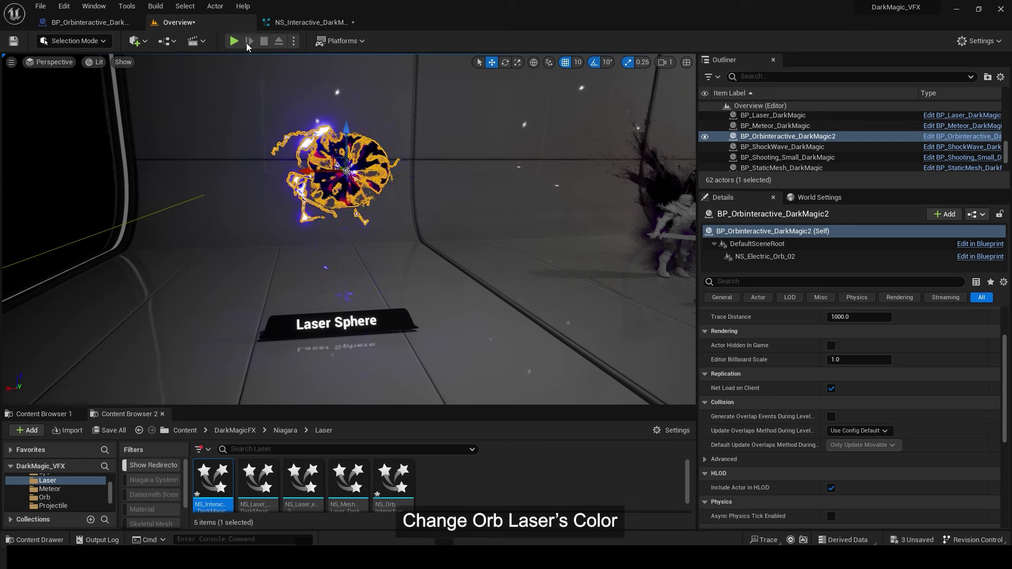
pyautogui.hotkey('alt', 'p')
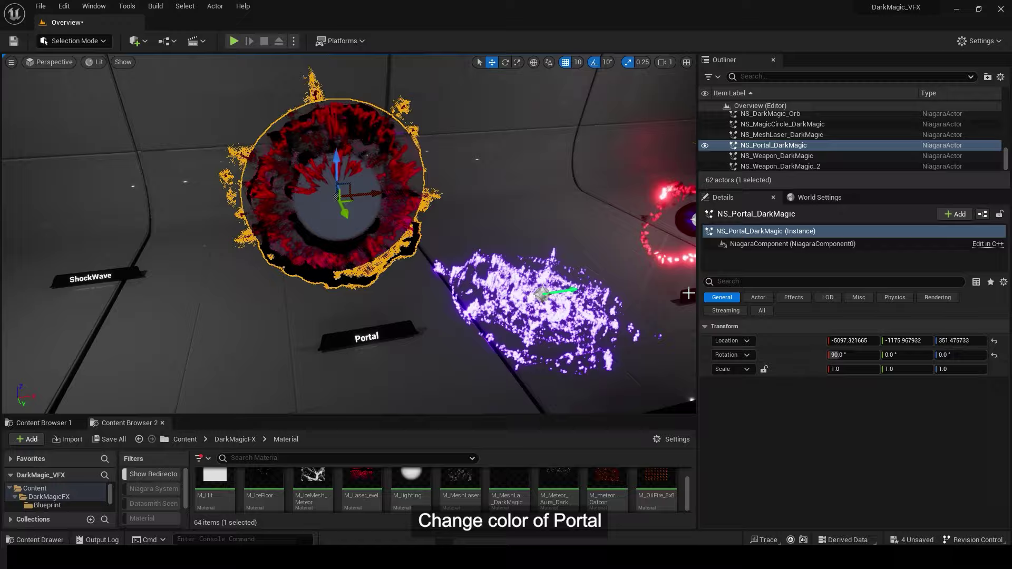
# - Adjust NS_Portal_DarkMagic's Color channels to a blue glow (B 24)
pyautogui.scroll(-2, 796, 428)
pyautogui.click(858, 438)
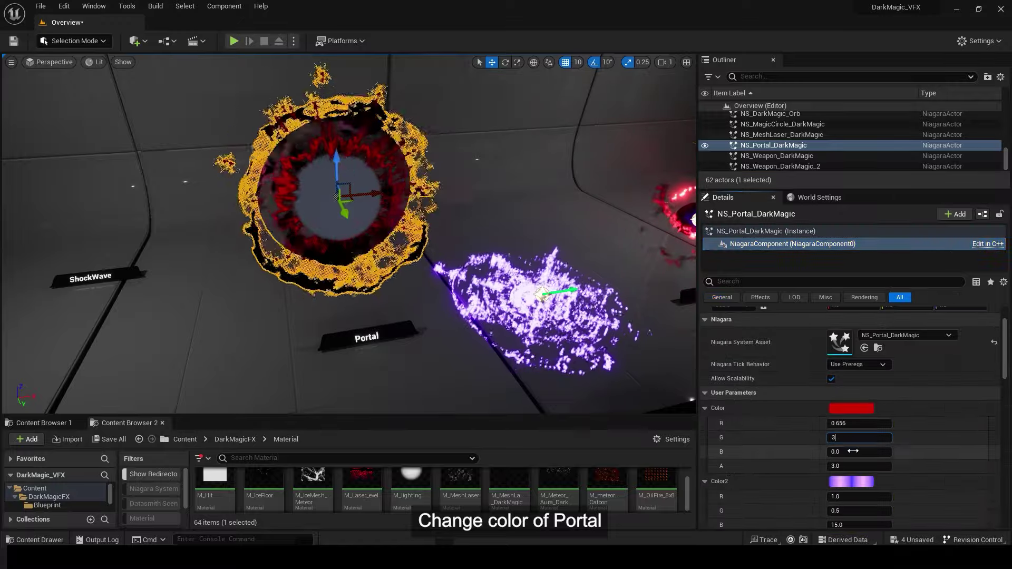
pyautogui.write('34')
pyautogui.press('Tab')
pyautogui.write('24')
pyautogui.click(843, 438)
pyautogui.write('1')
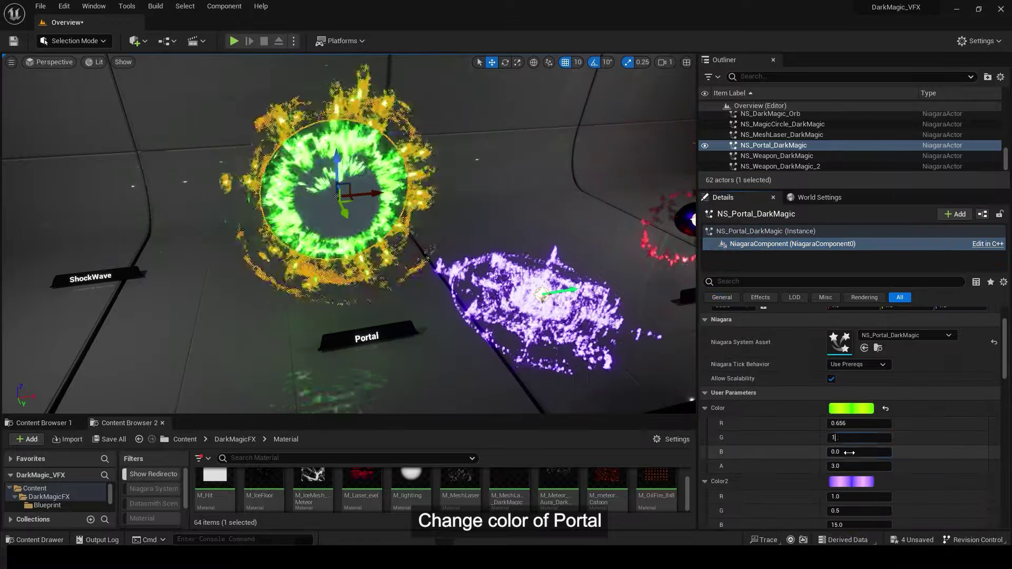
pyautogui.press('Return')
# - Set the portal's Color2 red value to 244
pyautogui.scroll(-3, 807, 461)
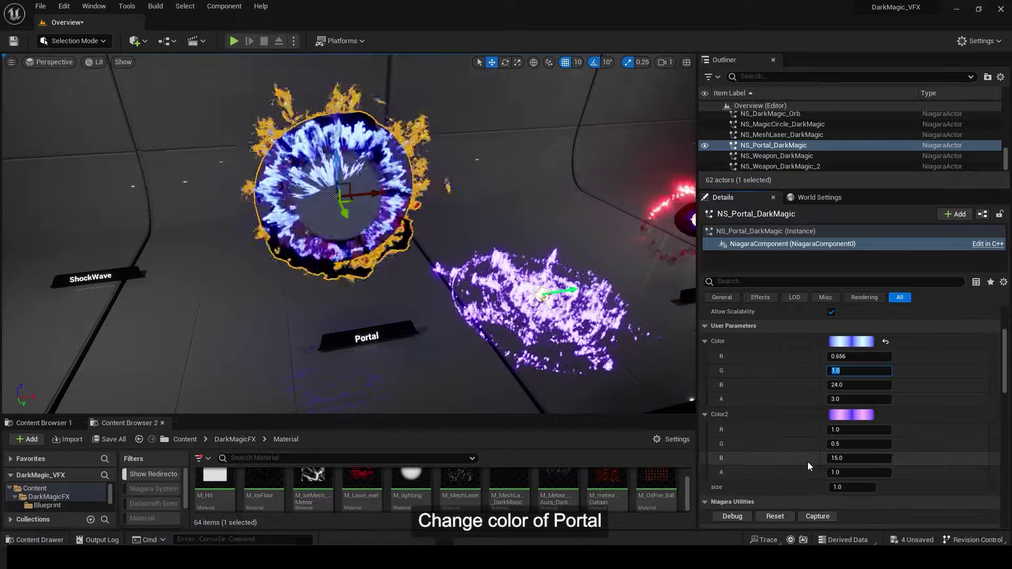
pyautogui.click(849, 395)
pyautogui.write('244')
pyautogui.press('Tab')
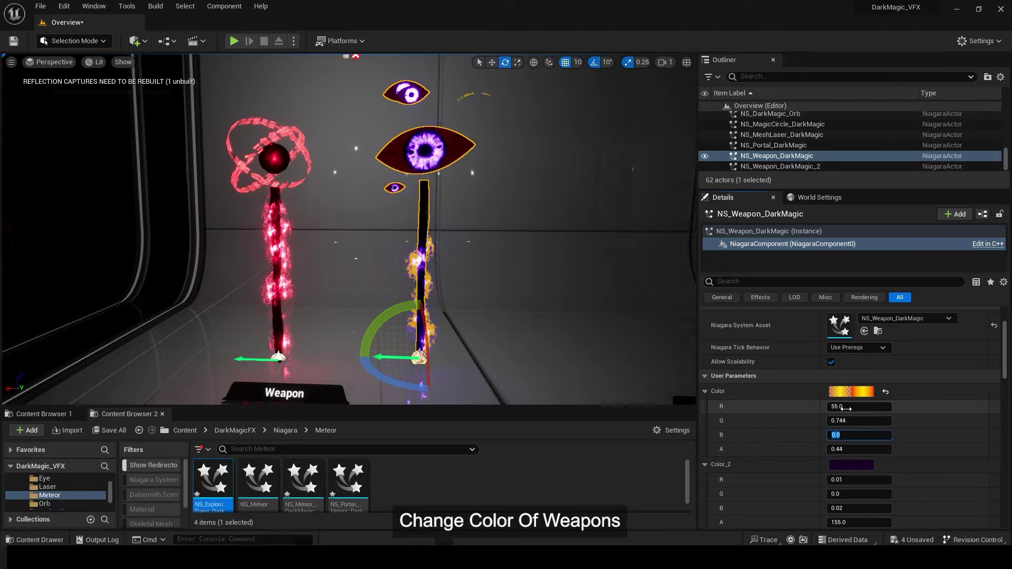
# - Set NS_Weapon_DarkMagic's Color_2 red to 5 and EyeColor channels to 455
pyautogui.scroll(-3, 839, 433)
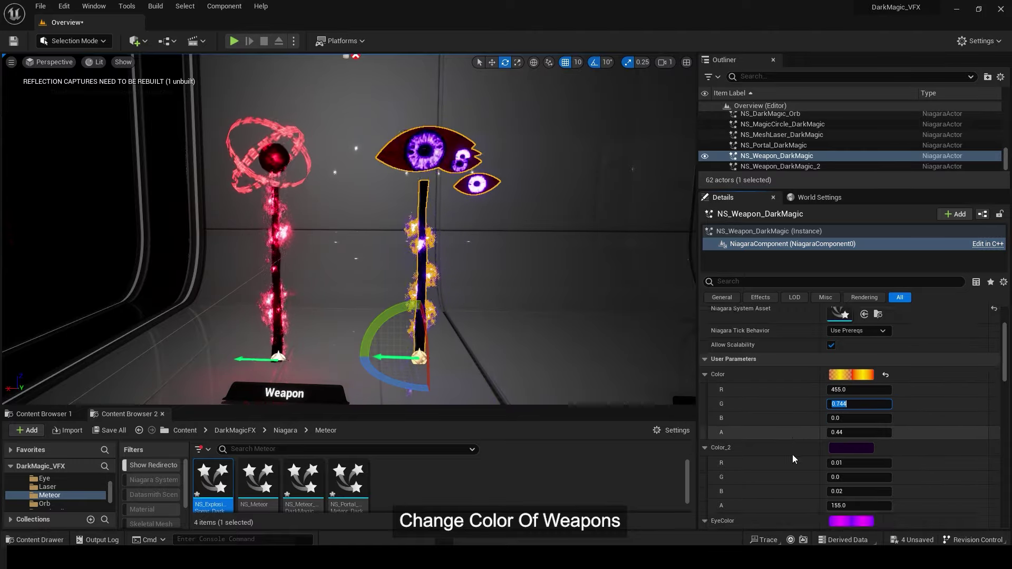
pyautogui.press('Tab')
pyautogui.press('Tab')
pyautogui.press('Tab')
pyautogui.write('5')
pyautogui.press('Tab')
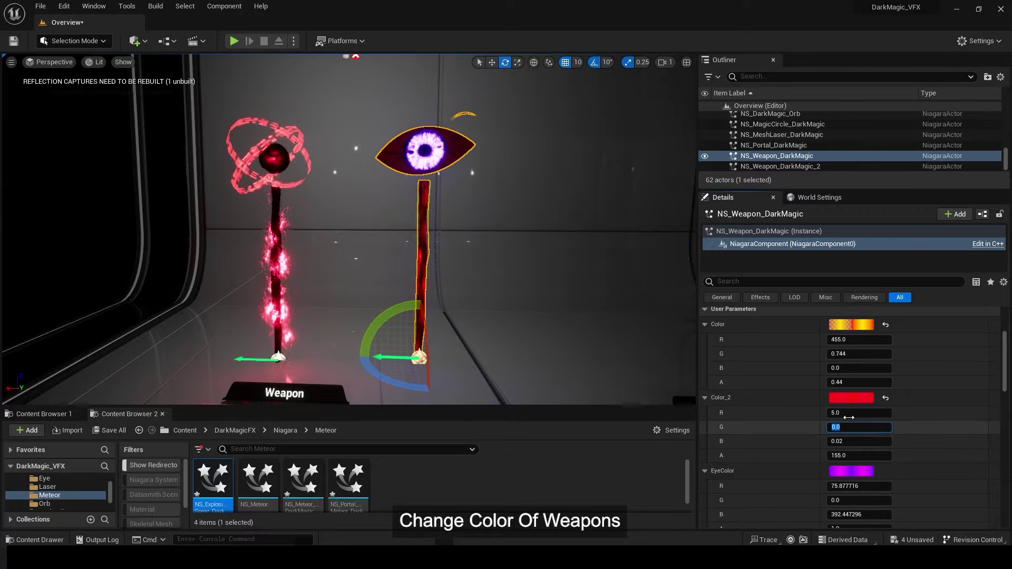
pyautogui.scroll(-3, 817, 435)
pyautogui.click(842, 429)
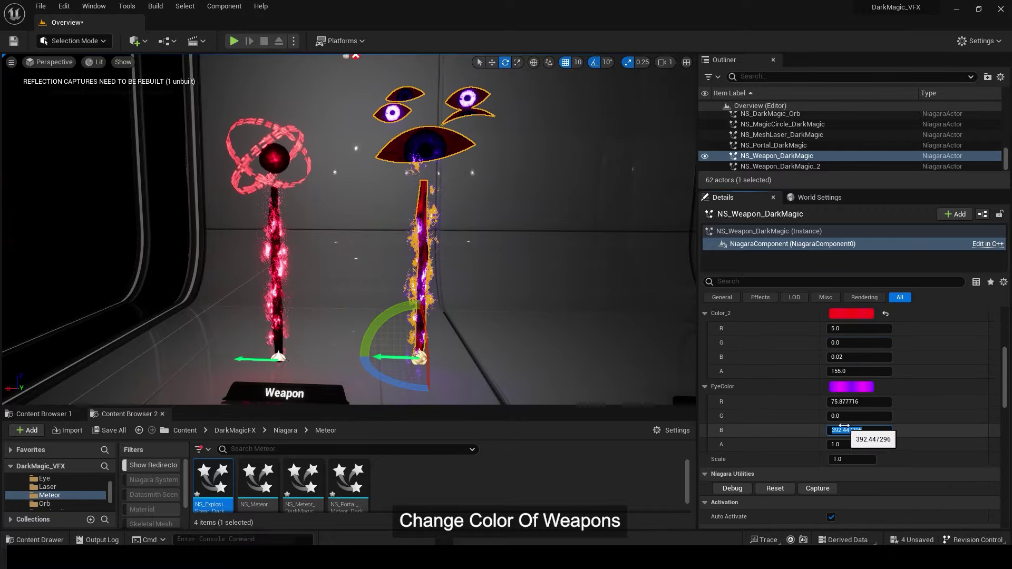
pyautogui.write('0')
pyautogui.click(848, 405)
pyautogui.write('455')
pyautogui.click(849, 416)
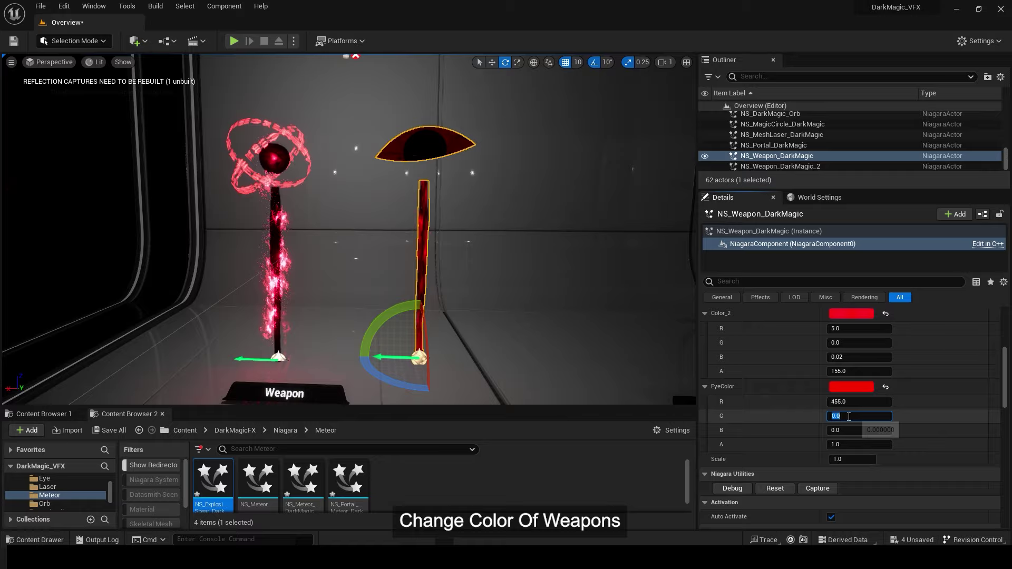
pyautogui.write('455')
pyautogui.press('Tab')
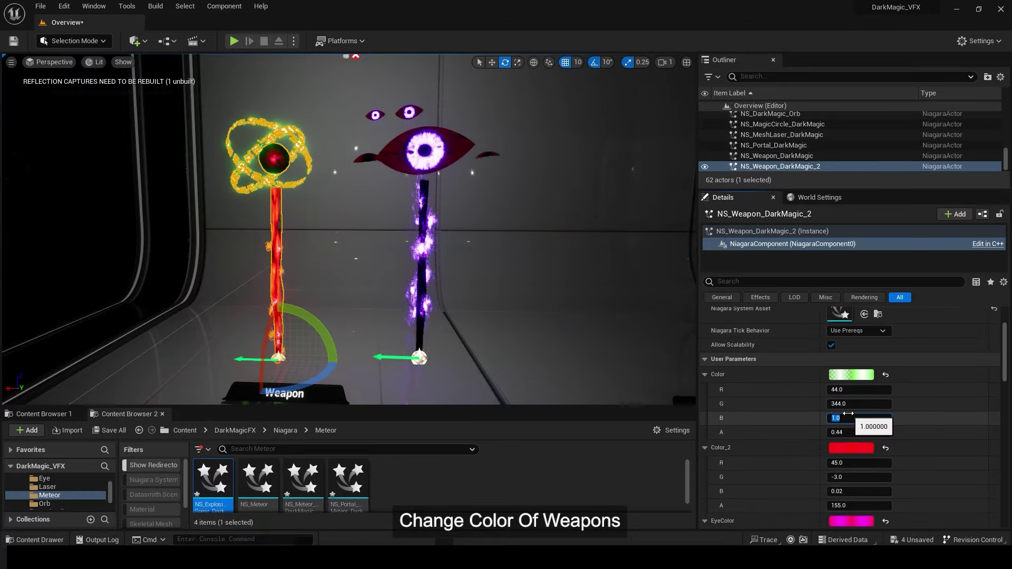
# - Enter 44 in NS_Weapon_DarkMagic_2's colour values for a green-yellow glow
pyautogui.scroll(-2, 833, 443)
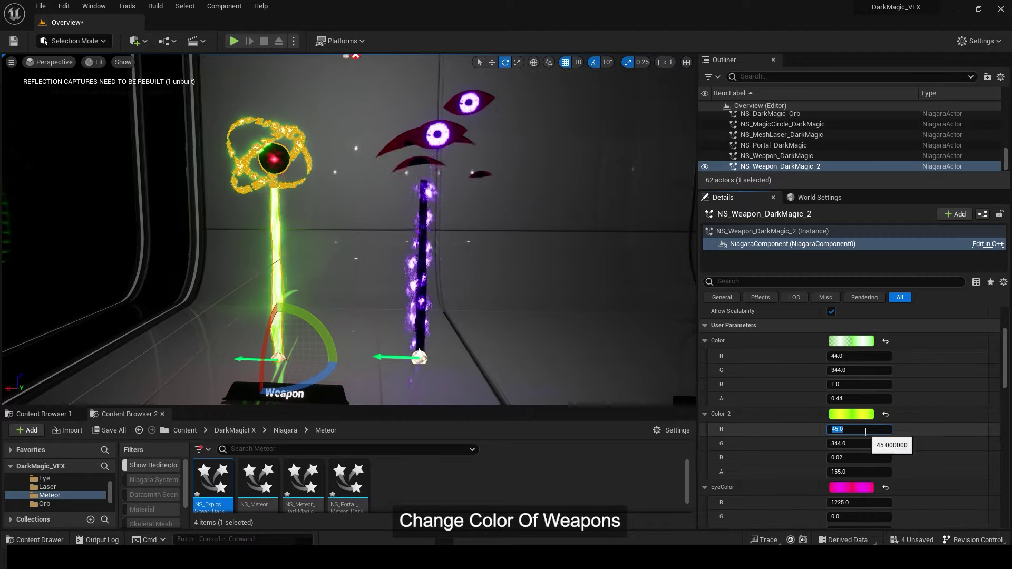
pyautogui.scroll(-3, 813, 470)
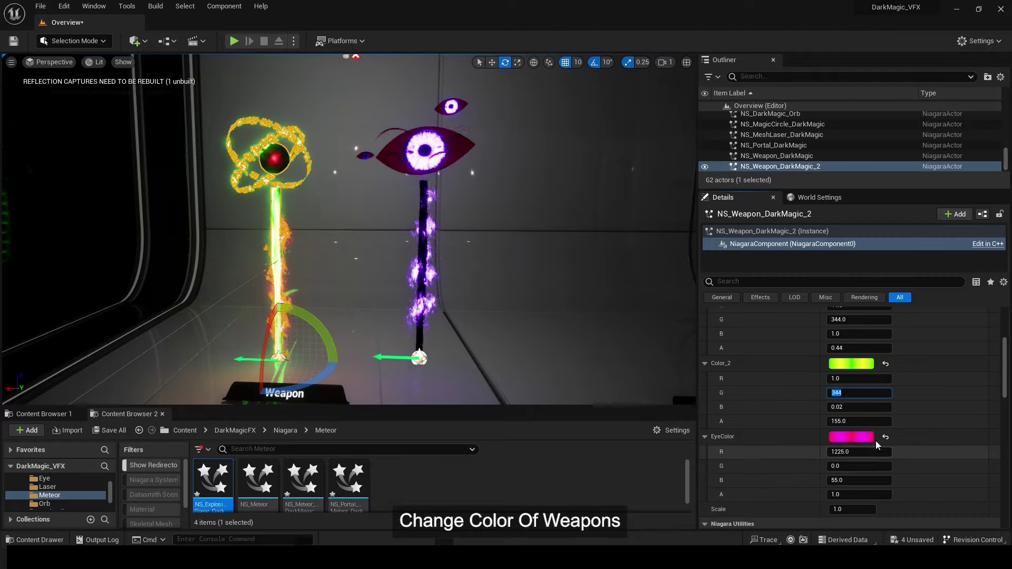
pyautogui.click(859, 466)
pyautogui.write('244')
pyautogui.click(852, 478)
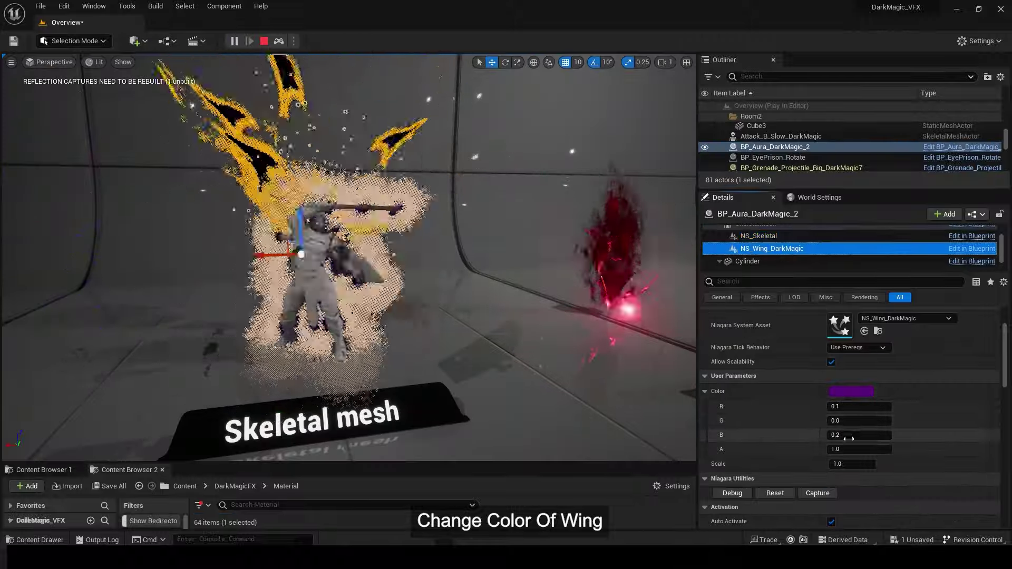
# - Set NS_Wing_DarkMagic's Color green and blue values to 344
pyautogui.click(859, 421)
pyautogui.write('344')
pyautogui.press('Return')
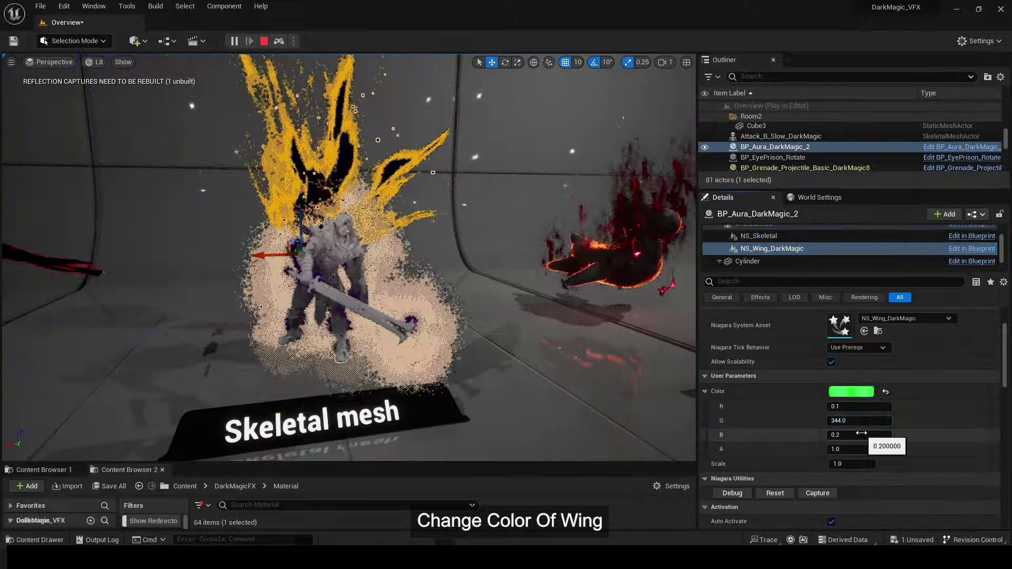
pyautogui.click(858, 434)
pyautogui.write('344')
pyautogui.press('Return')
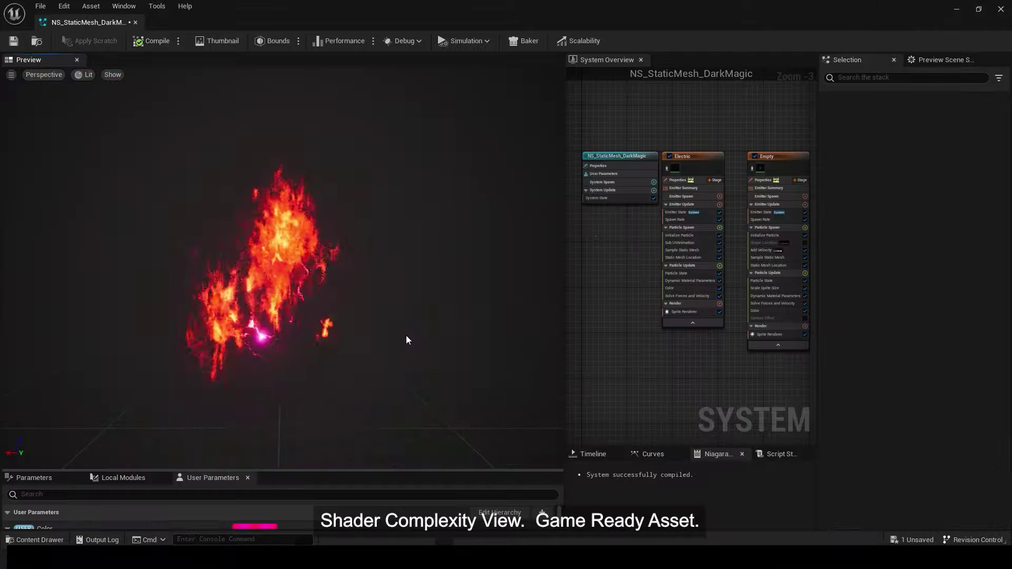
# - Compare Shader Complexity and Lit views for the explosion, grenade, eye prison, laser and magic circle
pyautogui.hotkey('alt', '8')
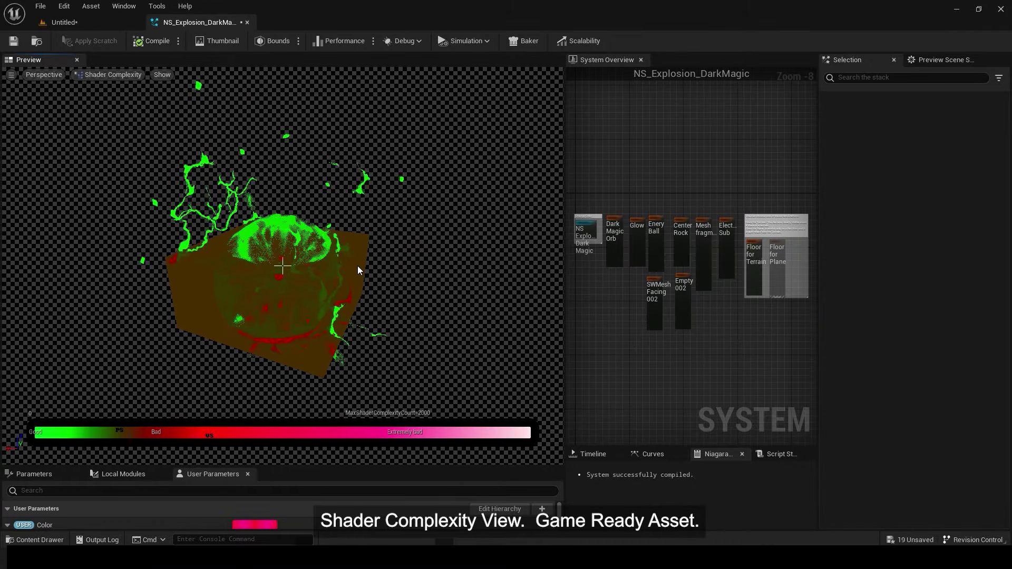
pyautogui.hotkey('alt', '4')
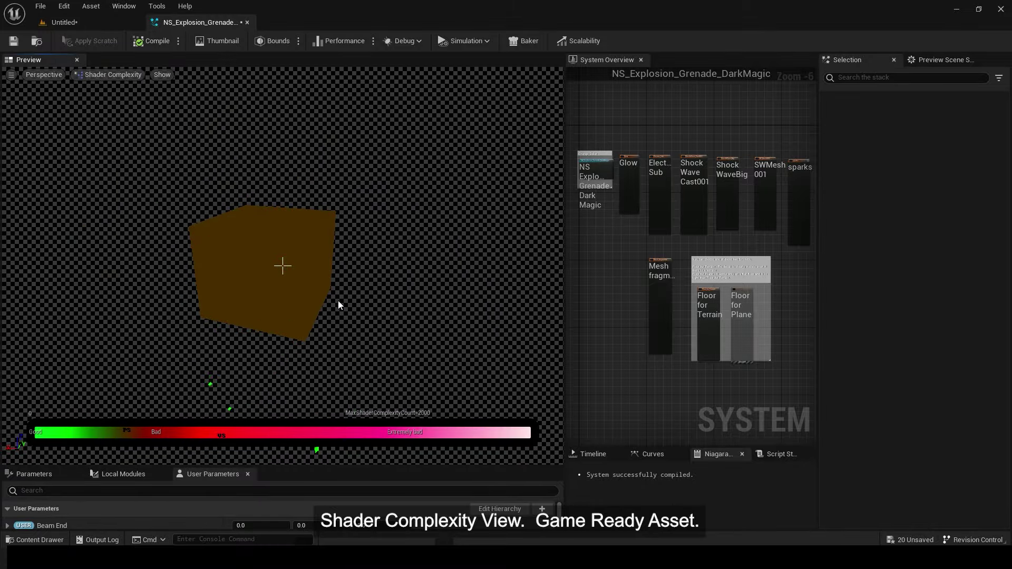
pyautogui.hotkey('alt', '4')
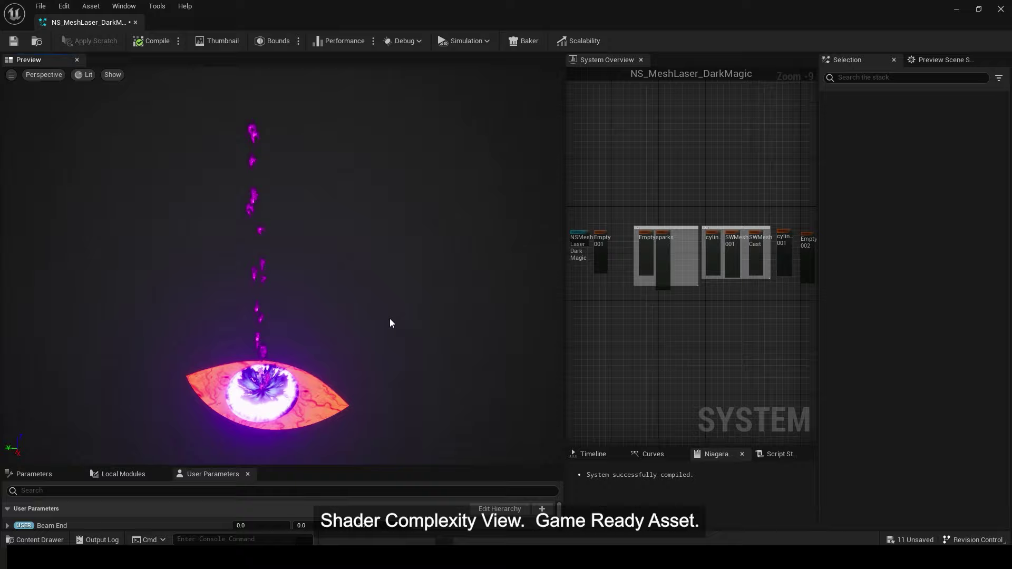
pyautogui.hotkey('alt', '8')
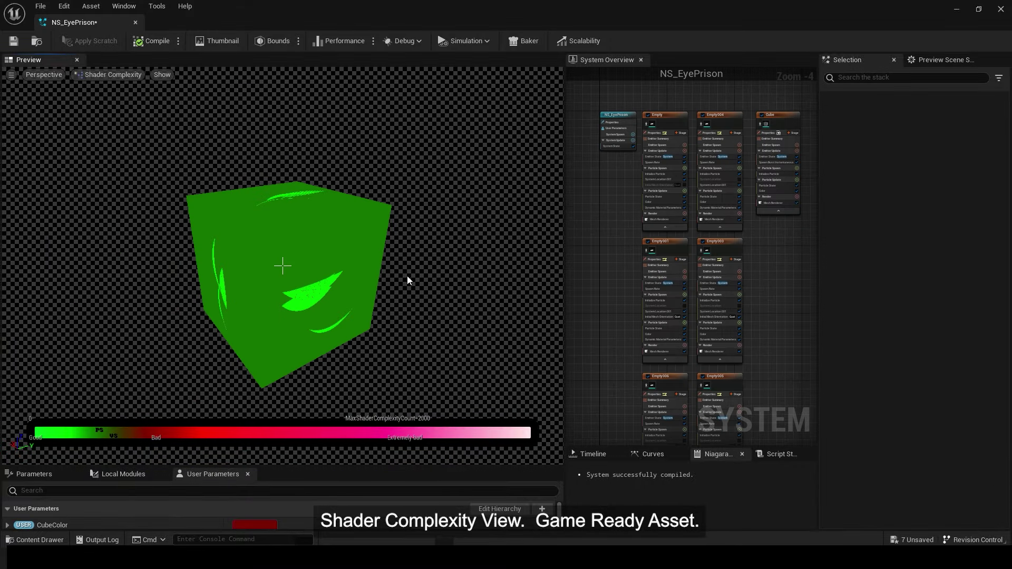
pyautogui.hotkey('alt', '4')
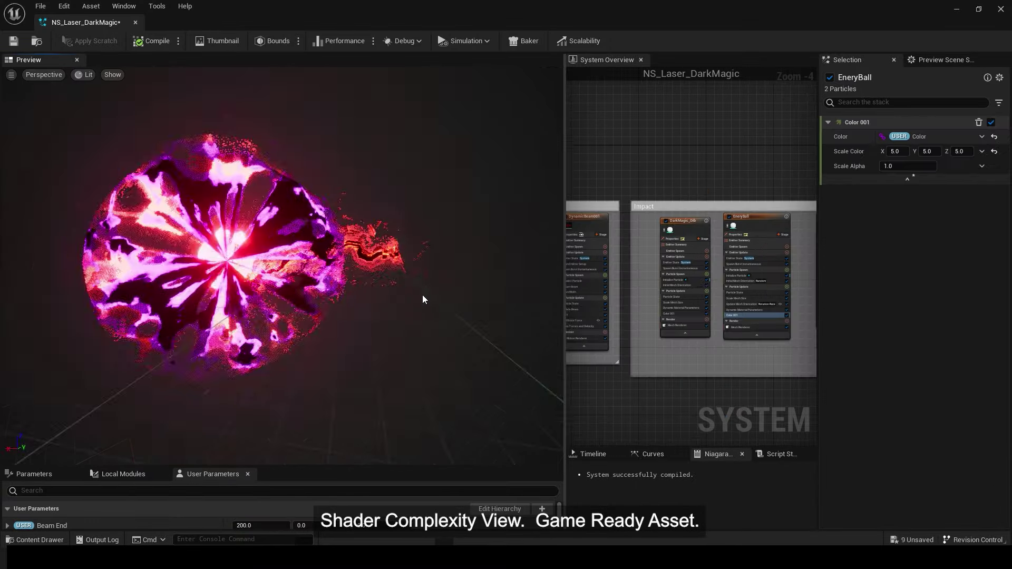
pyautogui.hotkey('alt', '8')
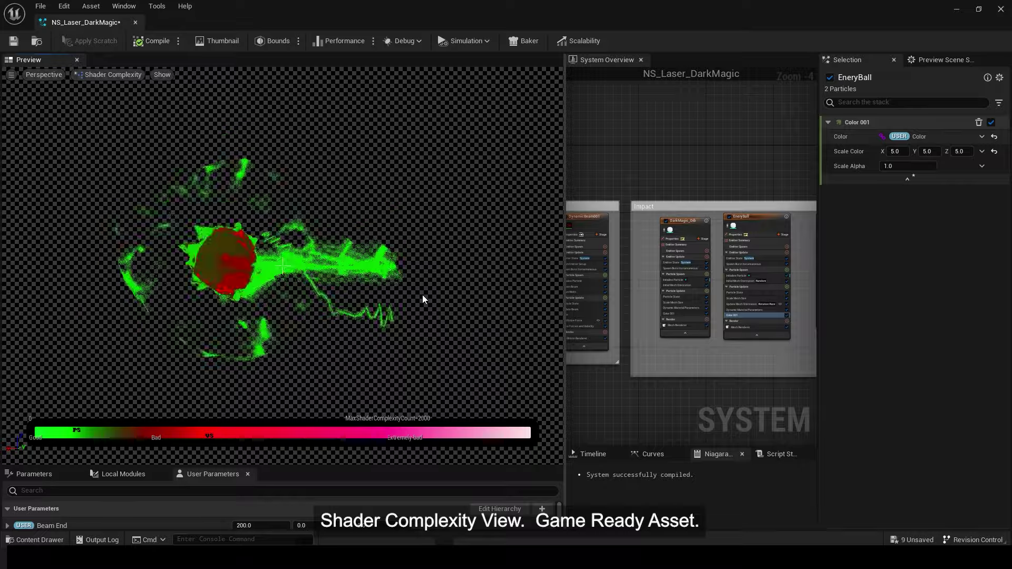
pyautogui.hotkey('alt', '4')
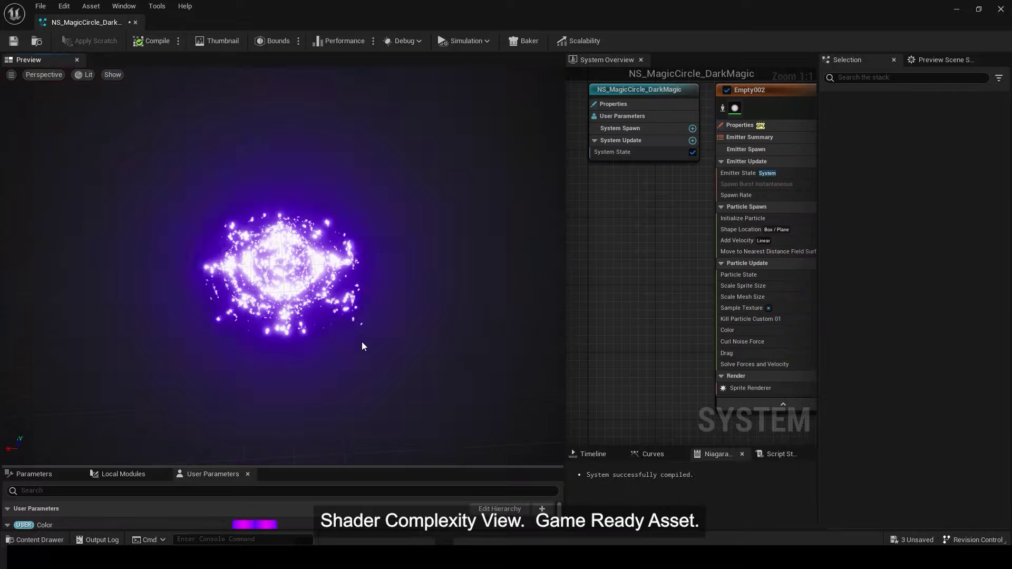
pyautogui.hotkey('alt', '8')
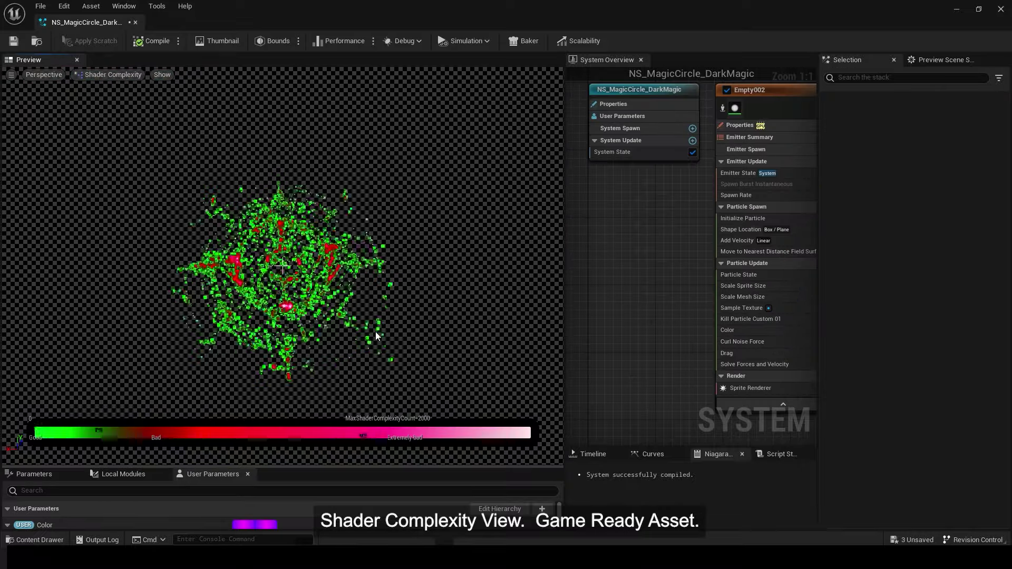
pyautogui.hotkey('alt', '4')
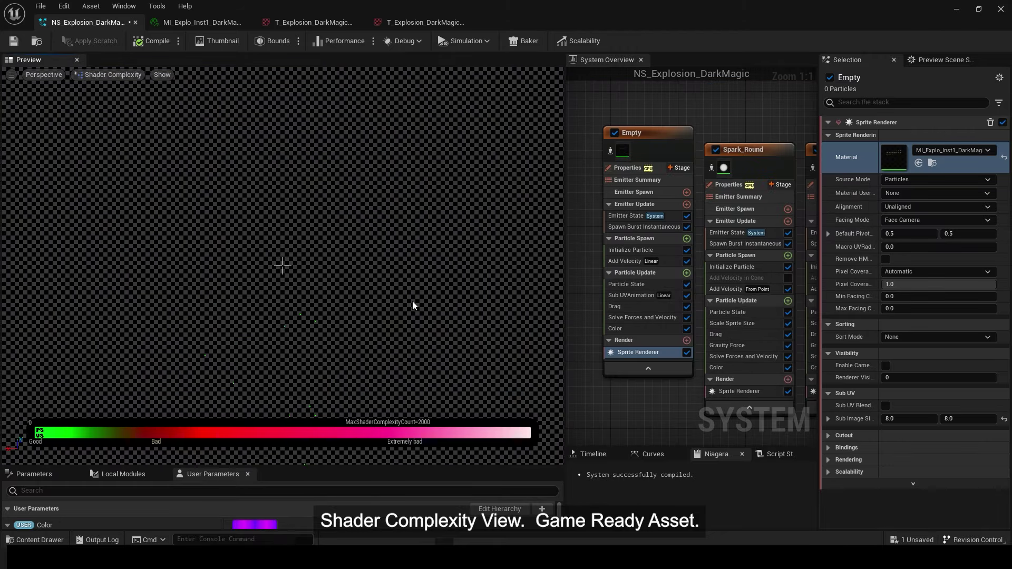
# - Compare both views for the orb, interactive, portal meteor, shockwave, weapons and aura character
pyautogui.hotkey('alt', '4')
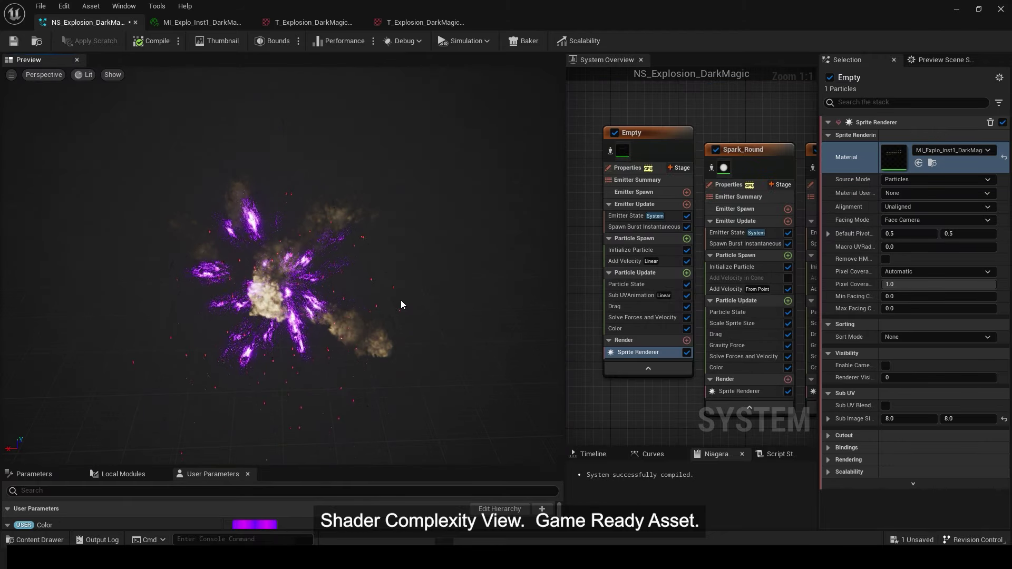
pyautogui.hotkey('alt', '8')
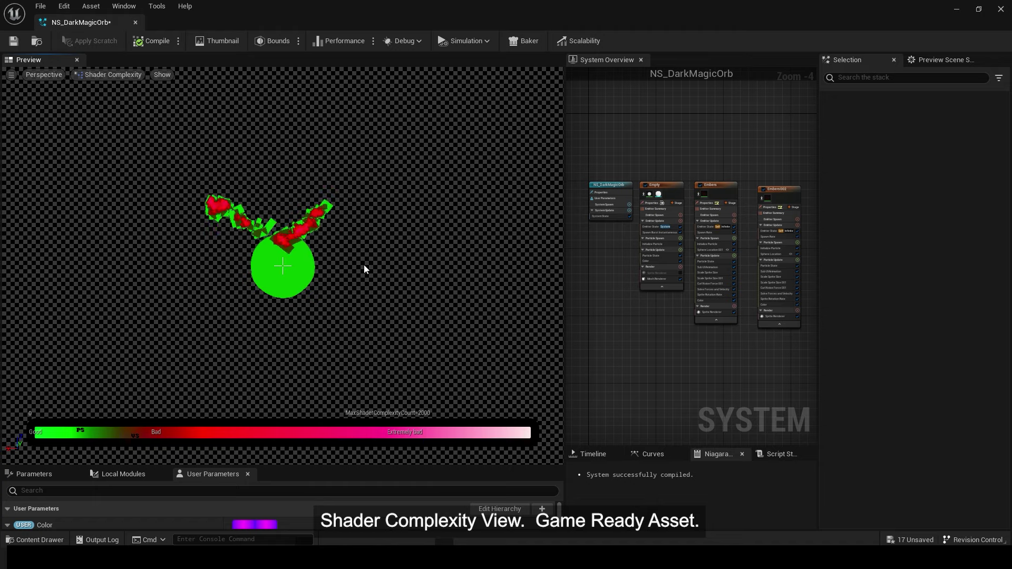
pyautogui.hotkey('alt', '4')
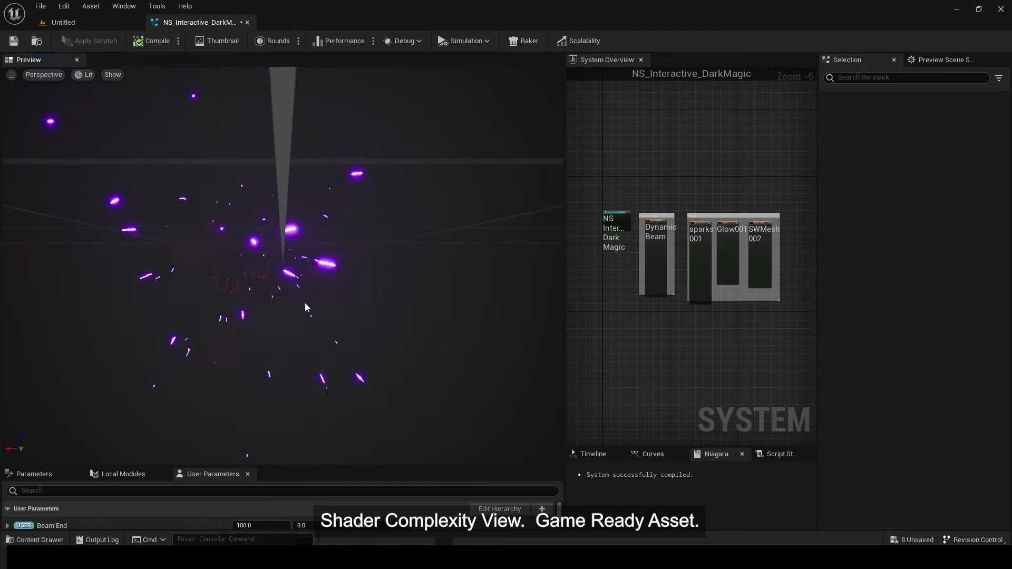
pyautogui.hotkey('alt', '8')
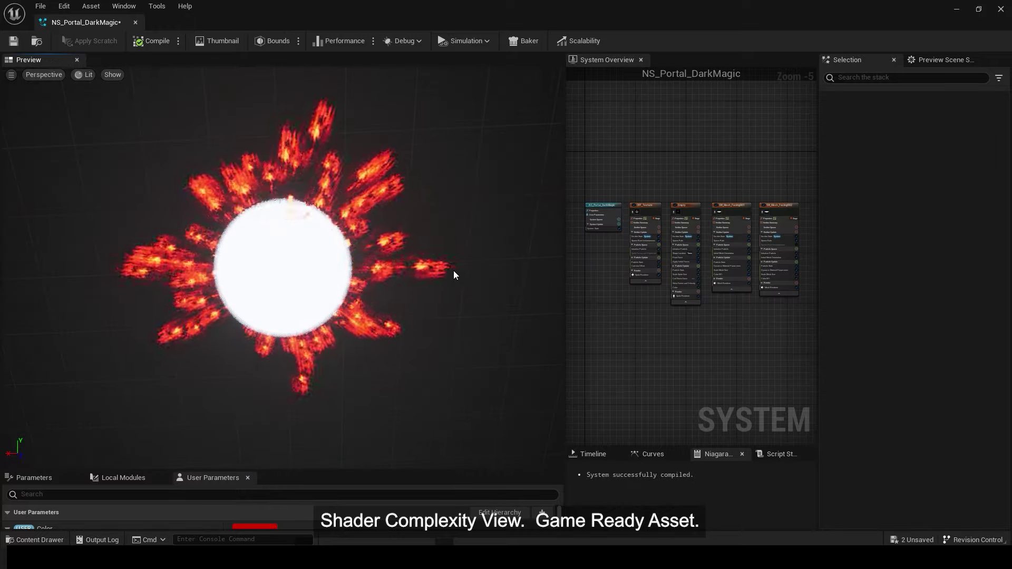
pyautogui.hotkey('alt', '8')
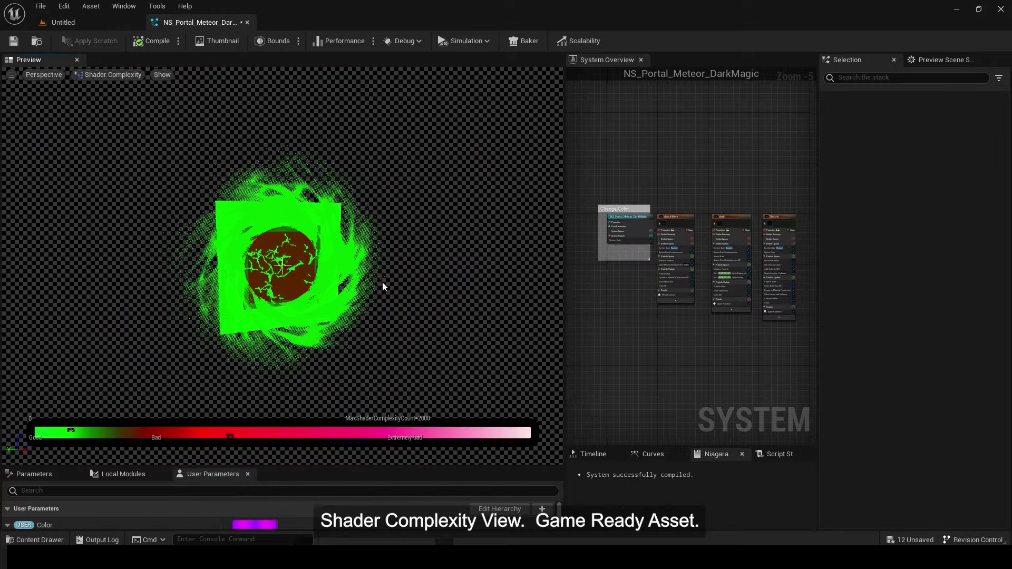
pyautogui.hotkey('alt', '4')
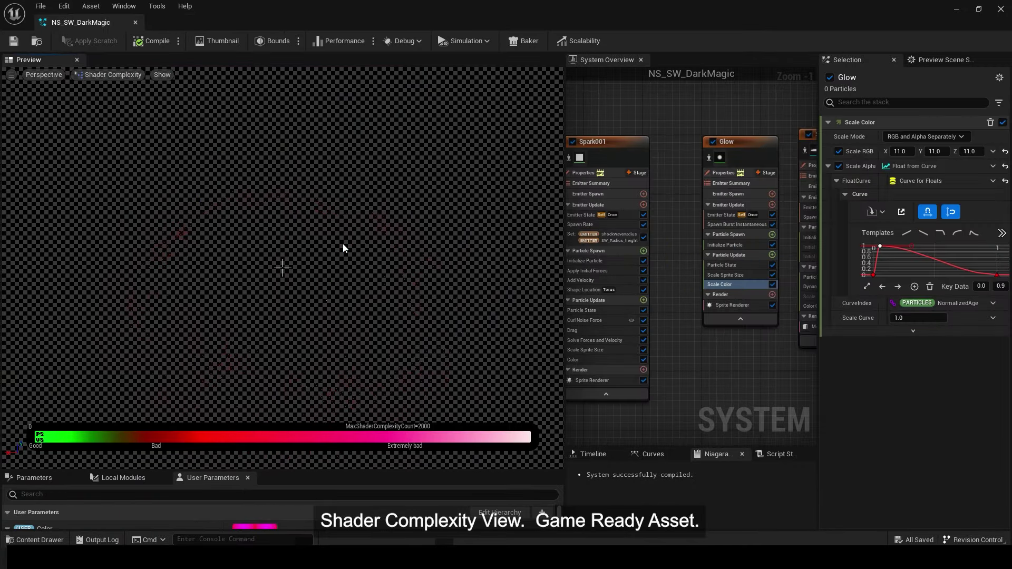
pyautogui.hotkey('alt', '4')
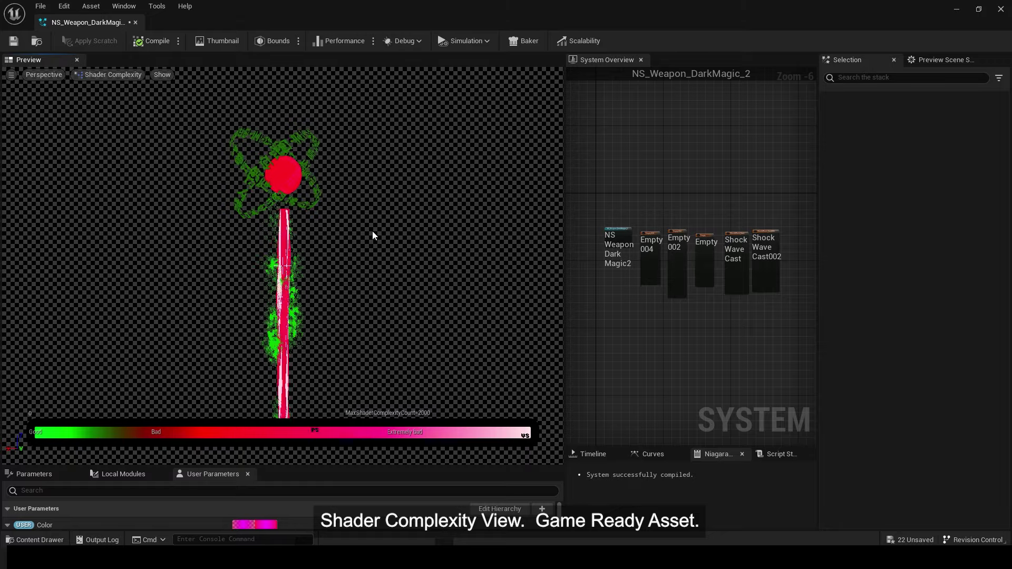
pyautogui.hotkey('alt', '4')
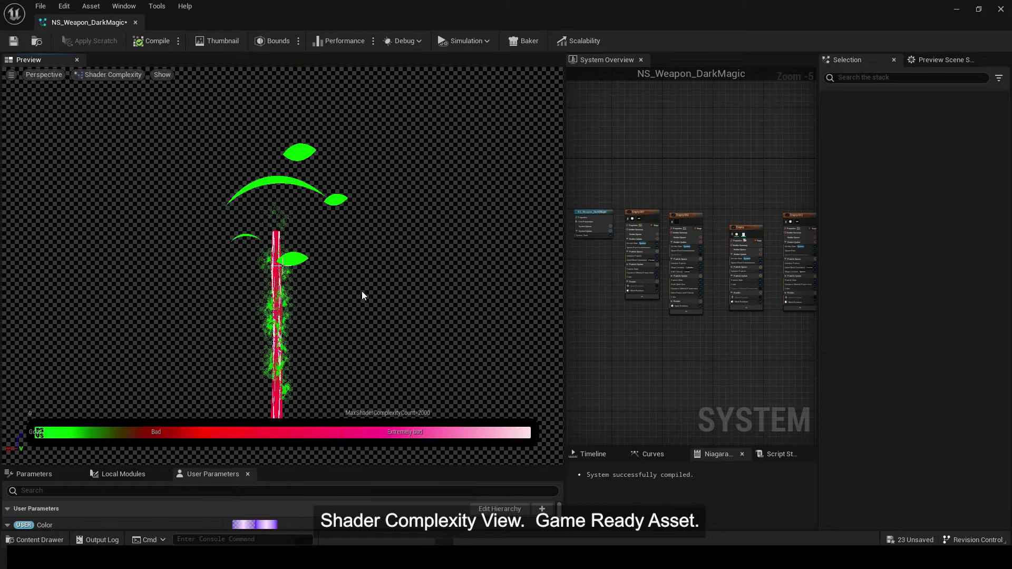
pyautogui.hotkey('alt', '4')
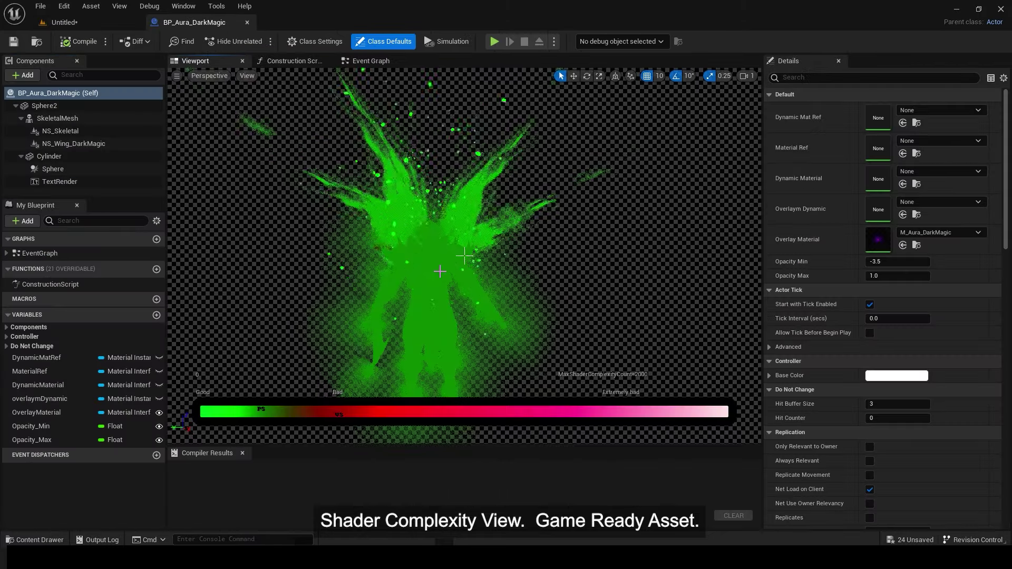
pyautogui.hotkey('alt', '4')
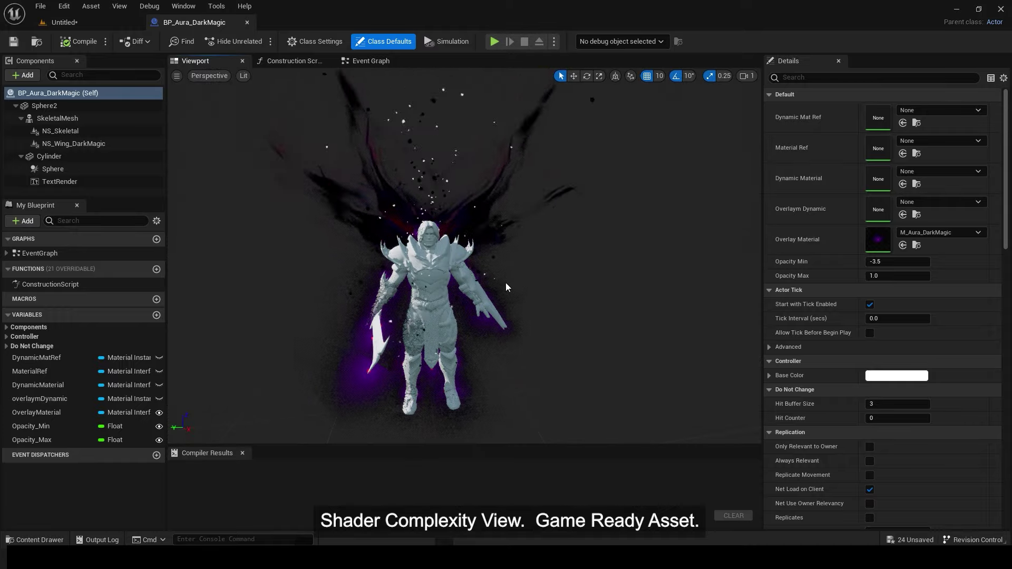